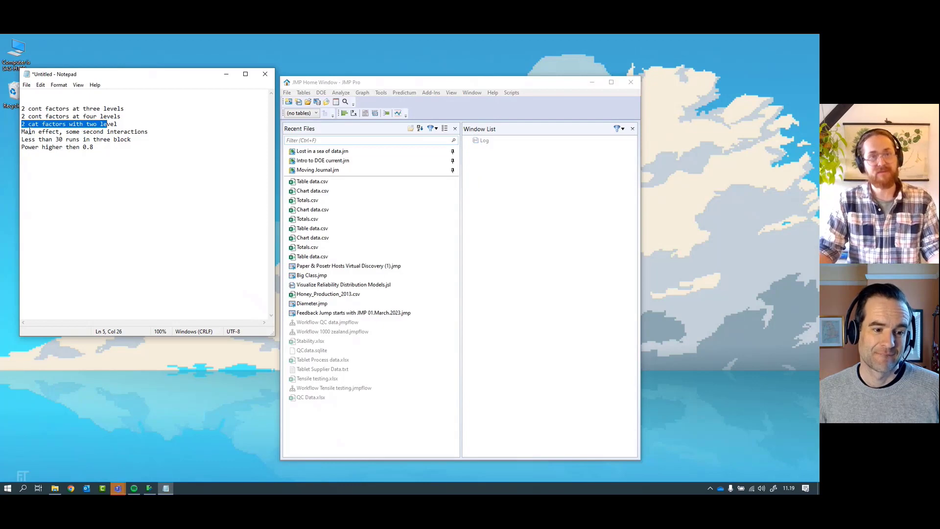
- Separate the factor, effect and run-requirement notes with blank lines, and highlight the last two requirement lines
{"action": "left_click", "coordinate": [119, 125]}
{"action": "key", "text": "Return"}
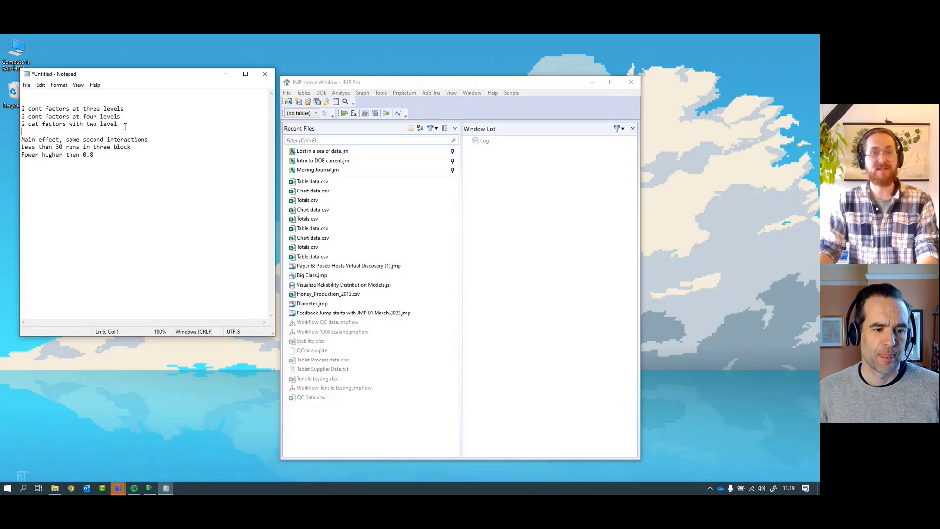
{"action": "key", "text": "Return"}
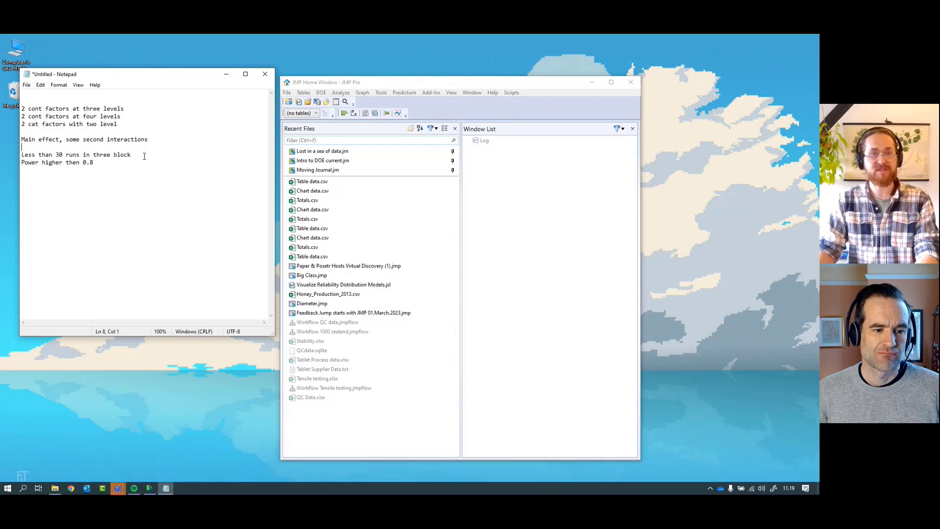
{"action": "left_click", "coordinate": [126, 107]}
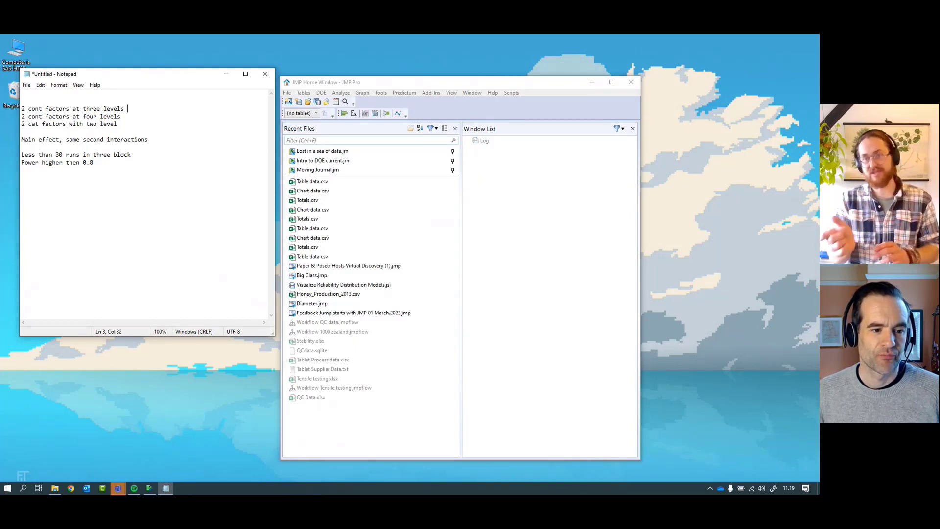
{"action": "left_click", "coordinate": [107, 163]}
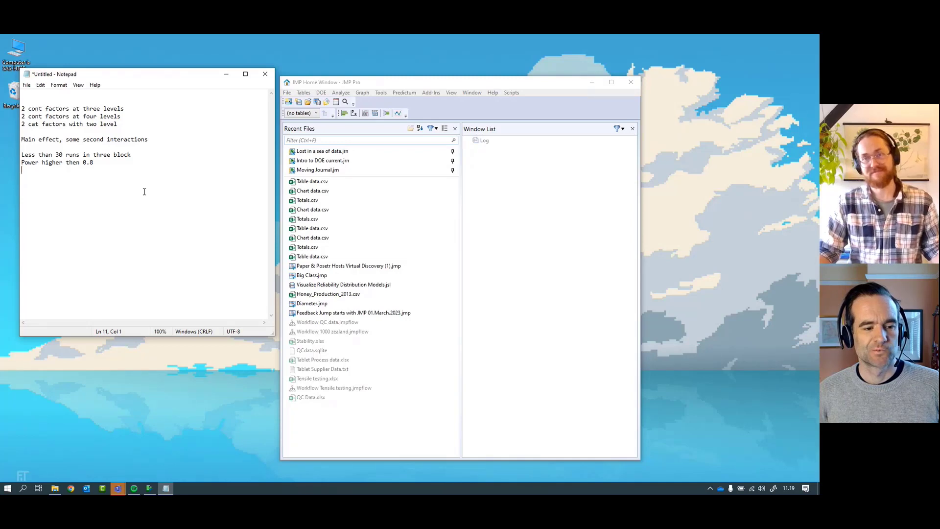
{"action": "left_click_drag", "start_coordinate": [134, 161], "coordinate": [4, 156]}
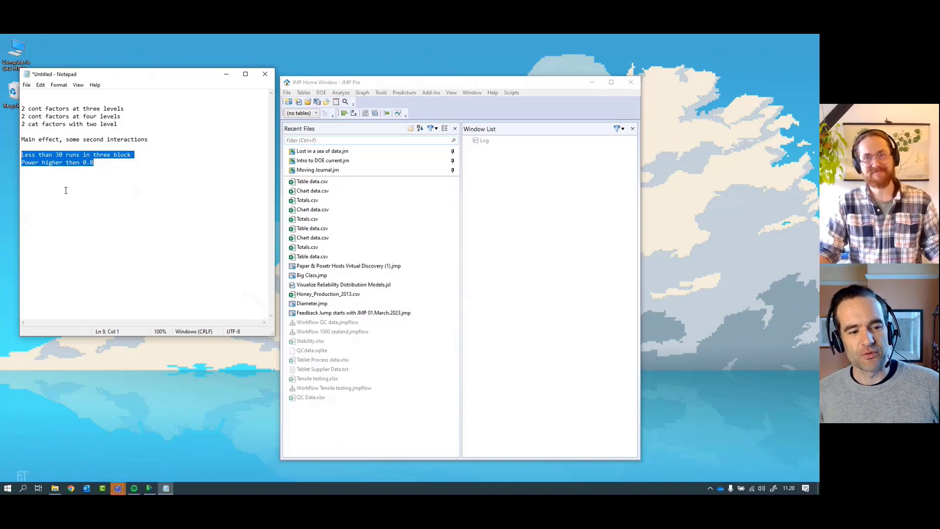
- Switch to JMP Pro and start a new Custom Design
{"action": "left_click", "coordinate": [375, 86]}
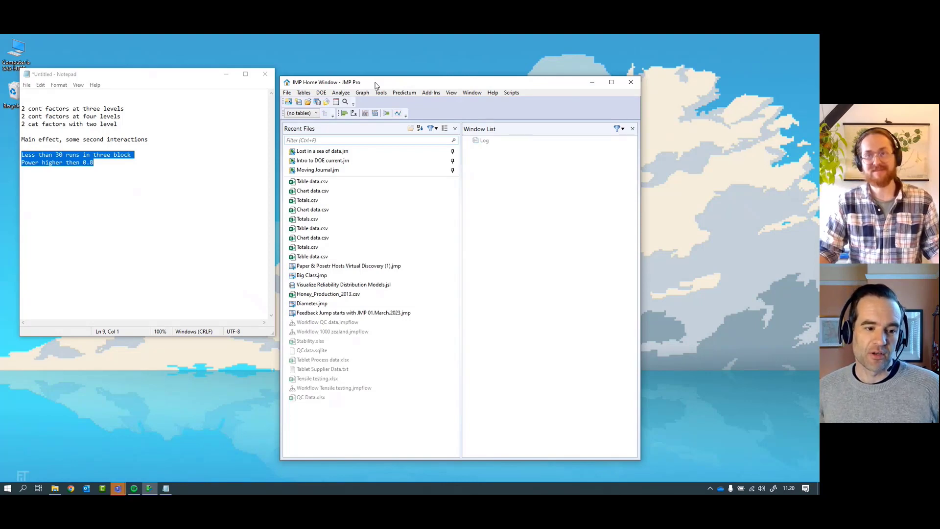
{"action": "left_click", "coordinate": [321, 93]}
{"action": "left_click", "coordinate": [336, 104]}
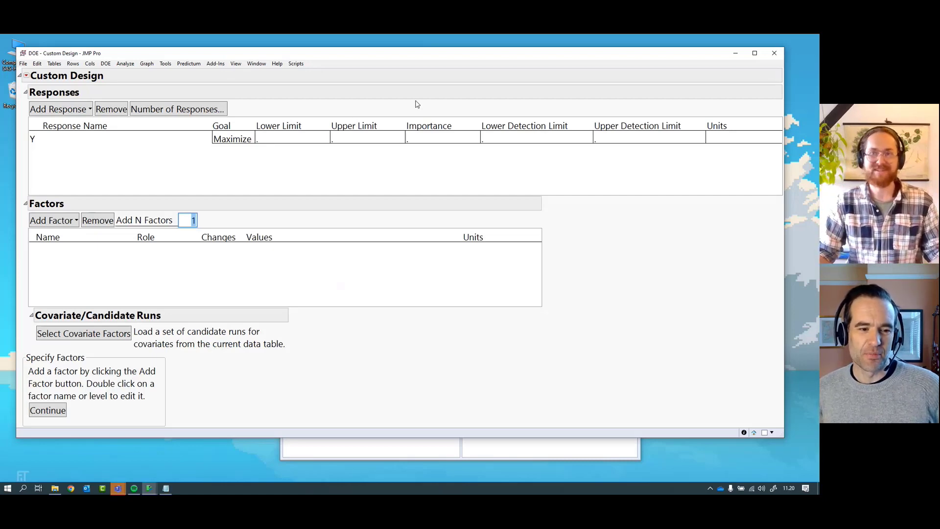
{"action": "double_click", "coordinate": [40, 142]}
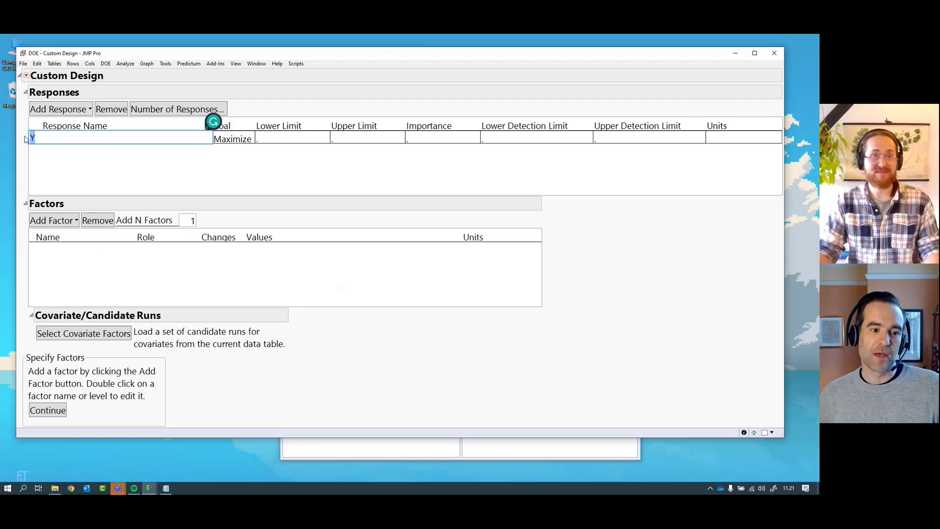
{"action": "left_click", "coordinate": [106, 64]}
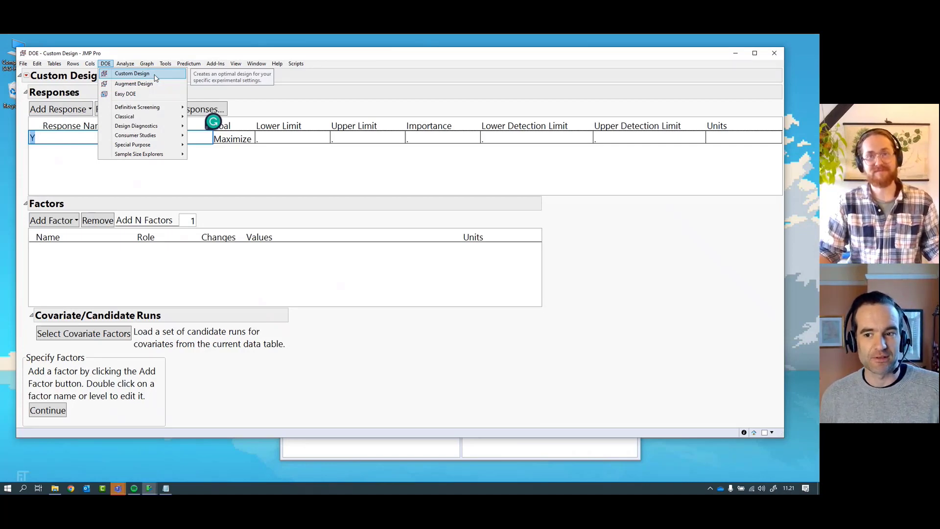
{"action": "mouse_move", "coordinate": [296, 64]}
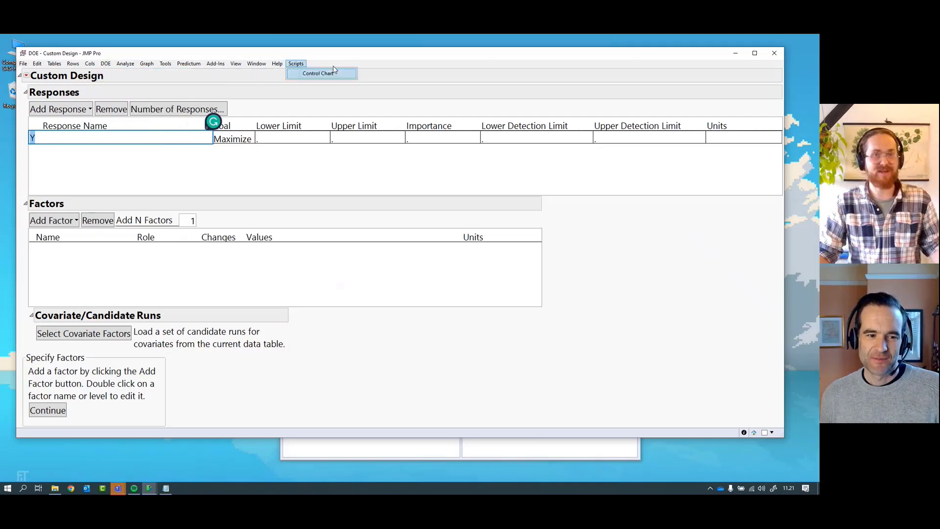
{"action": "left_click", "coordinate": [335, 72]}
{"action": "mouse_move", "coordinate": [24, 107]}
{"action": "left_mouse_down"}
{"action": "mouse_move", "coordinate": [87, 99]}
{"action": "mouse_move", "coordinate": [59, 104]}
{"action": "left_mouse_up"}
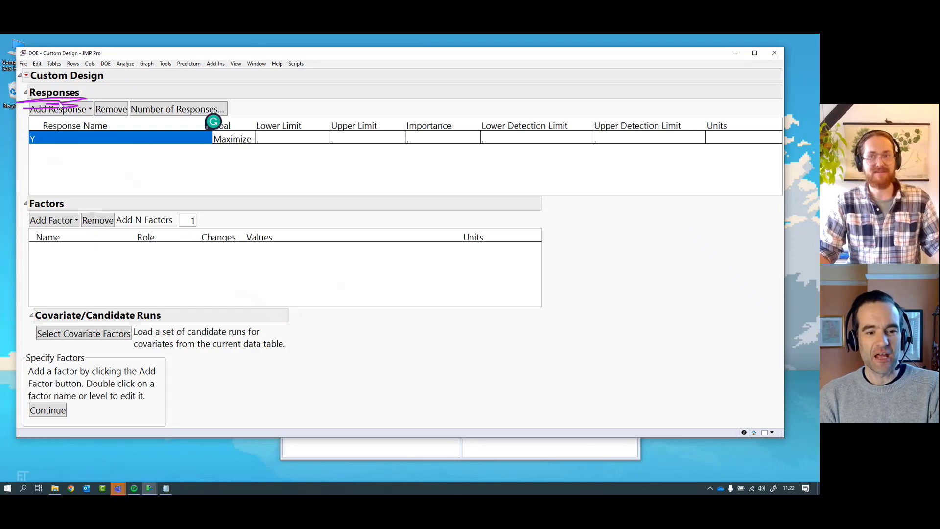
{"action": "key", "text": "Escape"}
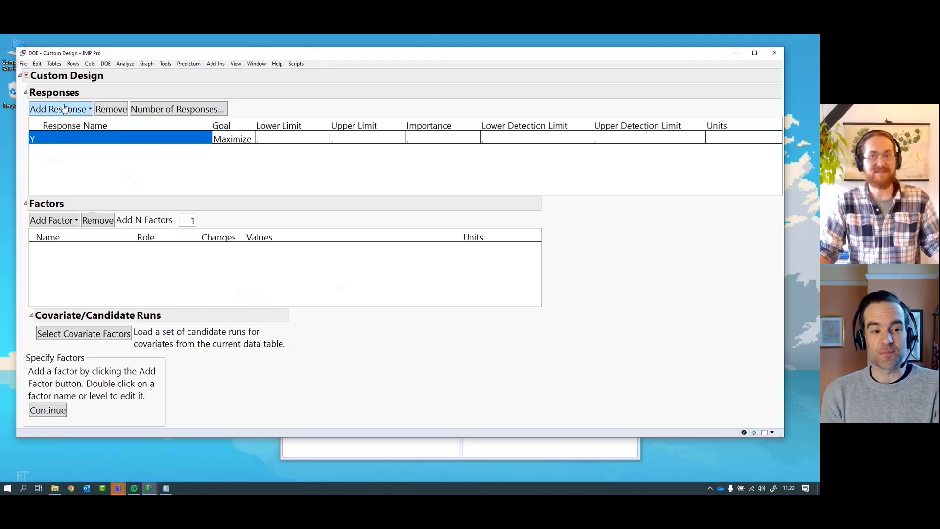
- Rename response Y as "something important"
{"action": "double_click", "coordinate": [69, 142]}
{"action": "type", "text": "something important"}
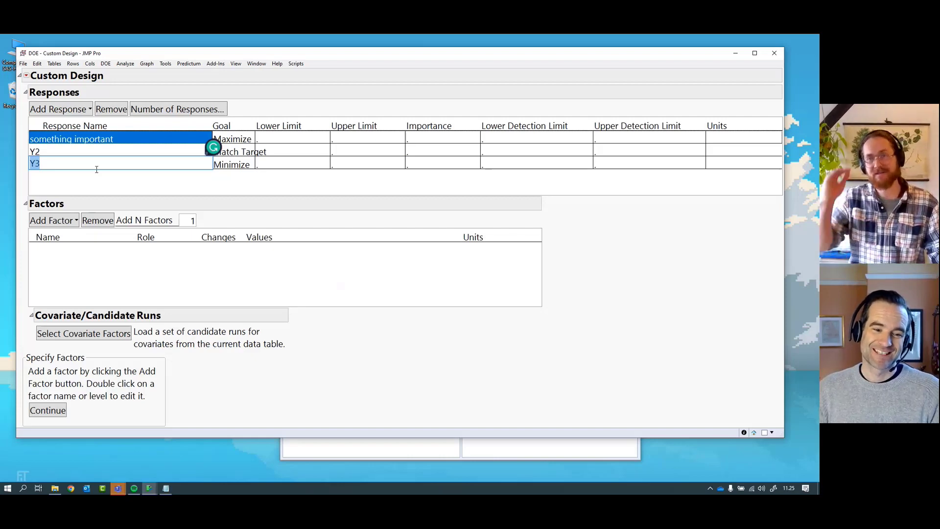
- Remove responses Y2 and Y3 so that only "something important" is kept
{"action": "left_click_drag", "start_coordinate": [101, 151], "coordinate": [98, 166]}
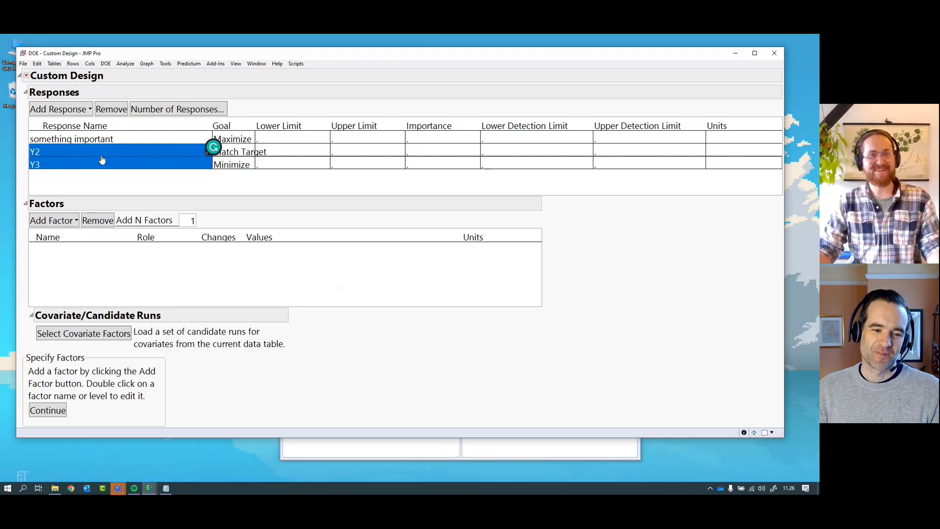
{"action": "left_click", "coordinate": [120, 111]}
{"action": "left_click", "coordinate": [85, 139]}
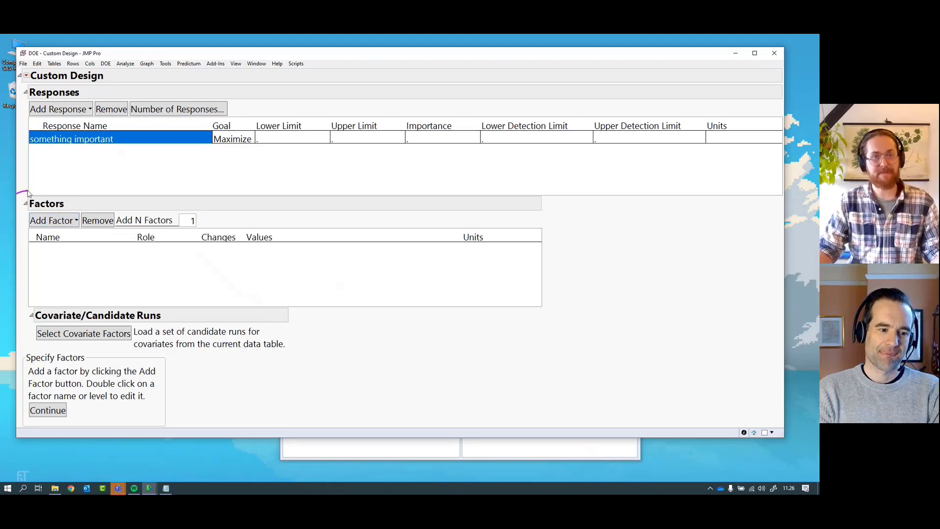
- Narrow the design window to reveal the requirement notes, and add four continuous factors to the design
{"action": "left_click_drag", "start_coordinate": [17, 194], "coordinate": [163, 218]}
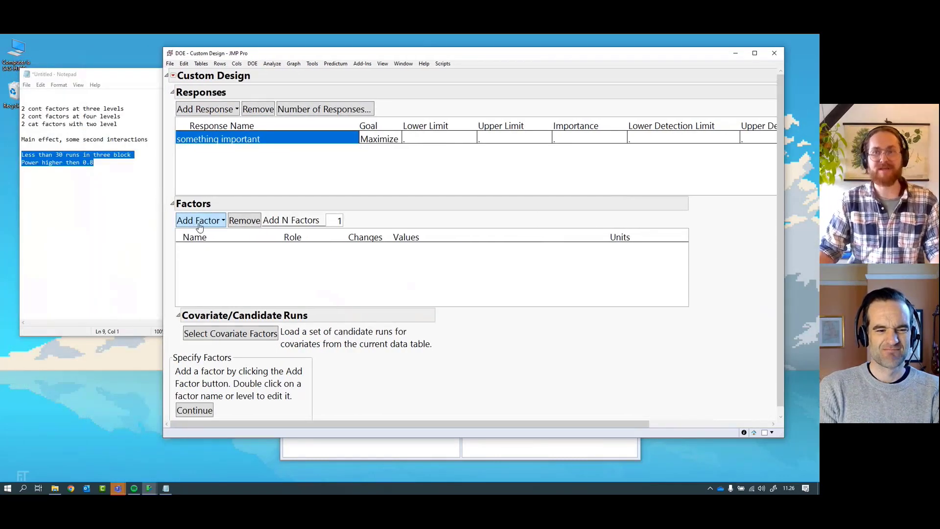
{"action": "double_click", "coordinate": [338, 220]}
{"action": "type", "text": "4"}
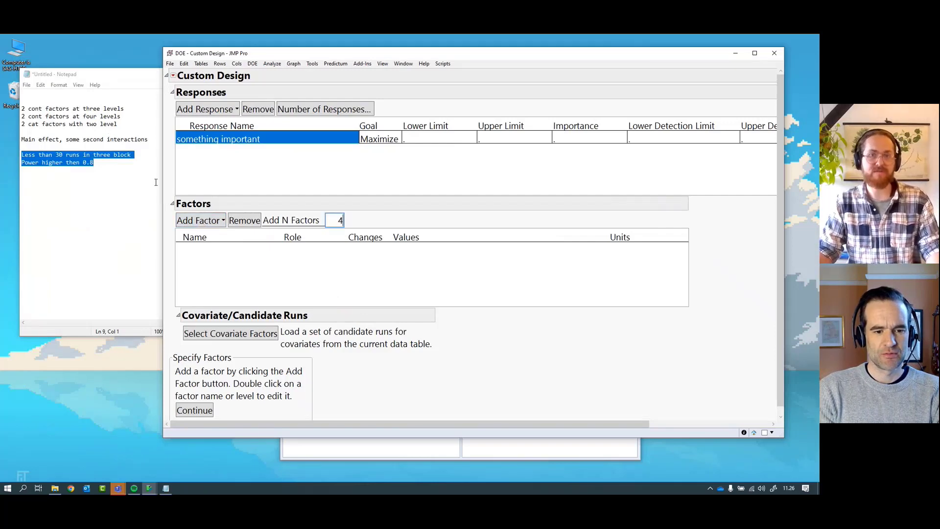
{"action": "left_click", "coordinate": [186, 222]}
{"action": "left_click", "coordinate": [195, 233]}
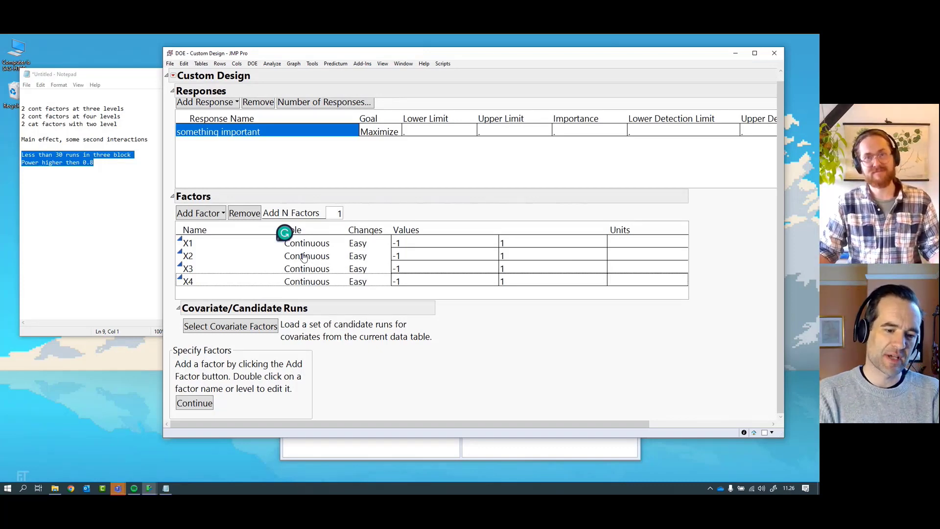
- Add a four-level discrete numeric factor and enlarge the factor list
{"action": "left_click", "coordinate": [219, 215]}
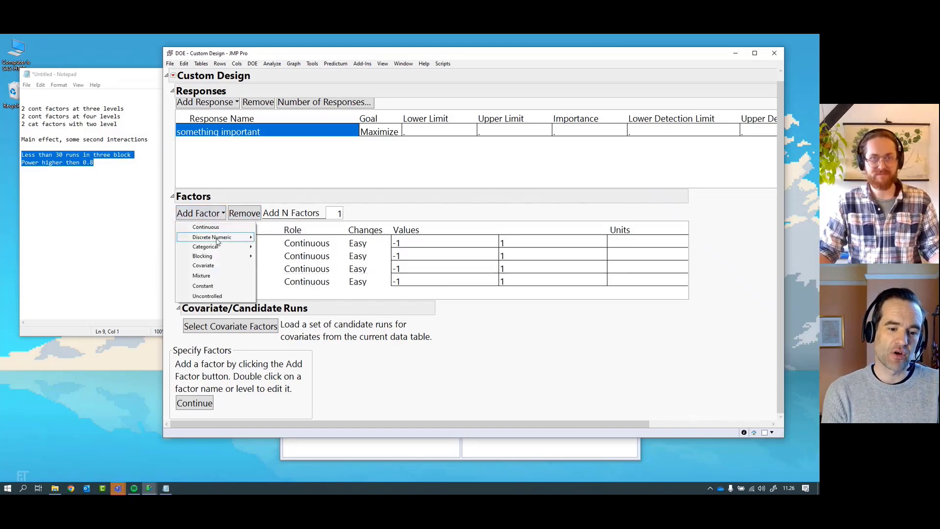
{"action": "mouse_move", "coordinate": [254, 242]}
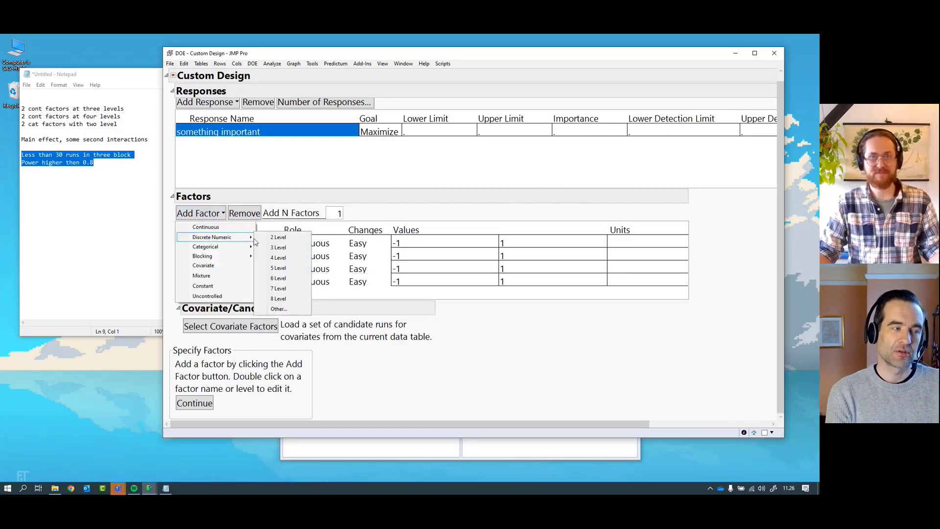
{"action": "left_click", "coordinate": [285, 259]}
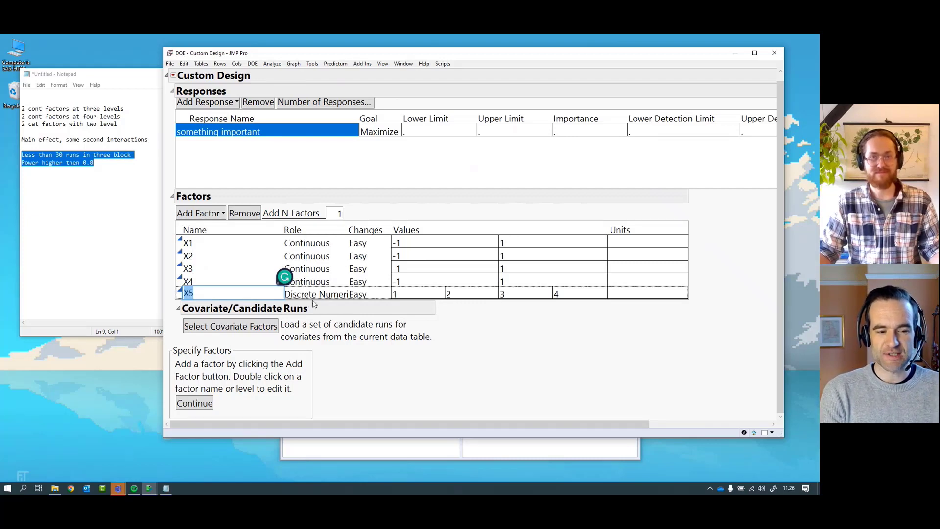
{"action": "left_click_drag", "start_coordinate": [315, 301], "coordinate": [316, 313]}
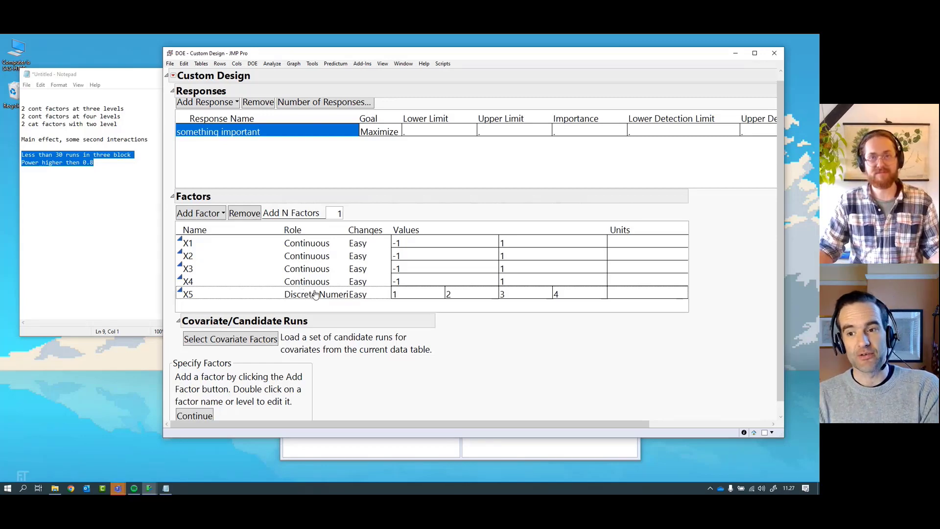
- Remove the discrete numeric factor X5 from the factor list
{"action": "left_click", "coordinate": [283, 283]}
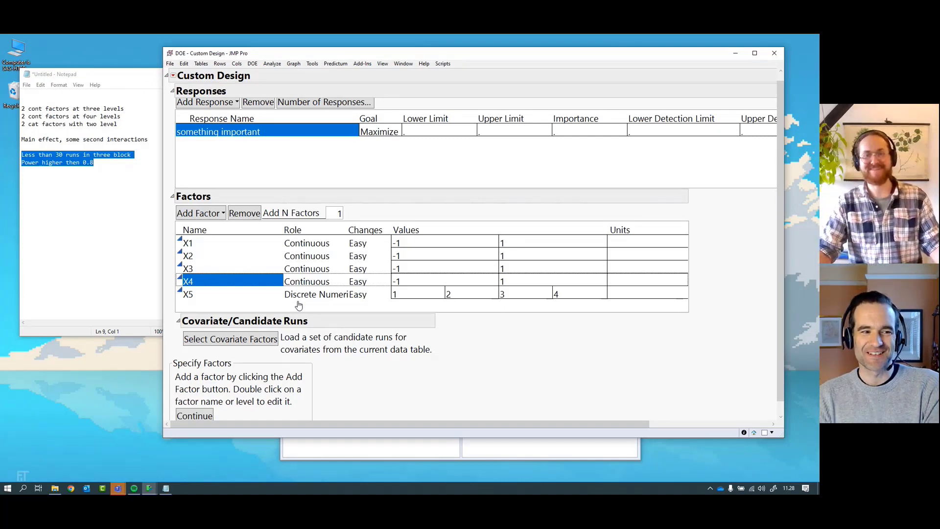
{"action": "left_click", "coordinate": [271, 297]}
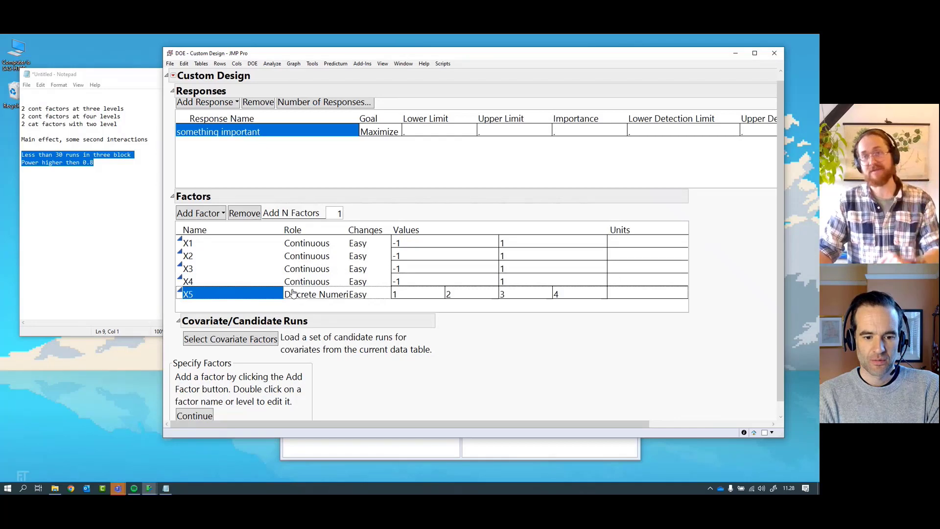
{"action": "left_click", "coordinate": [245, 212]}
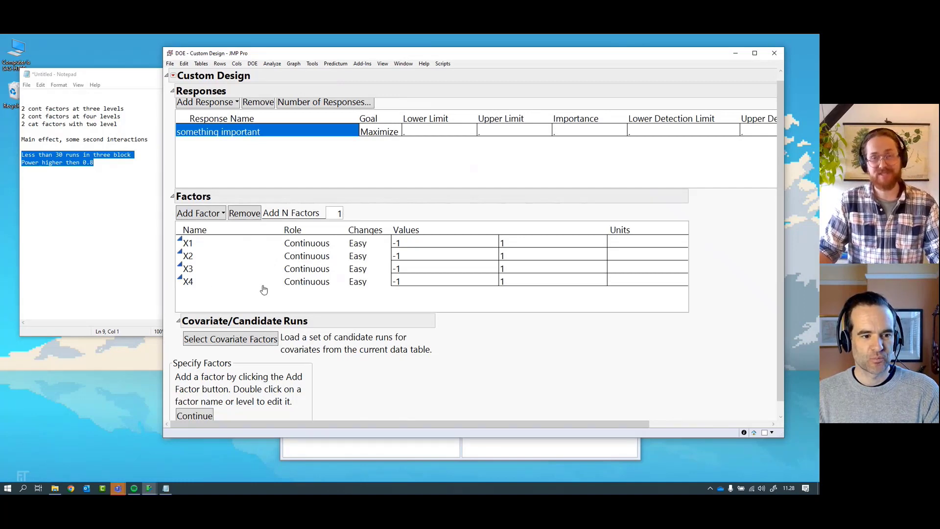
- Add two categorical factors with two levels each
{"action": "double_click", "coordinate": [331, 213]}
{"action": "type", "text": "2"}
{"action": "left_click", "coordinate": [210, 215]}
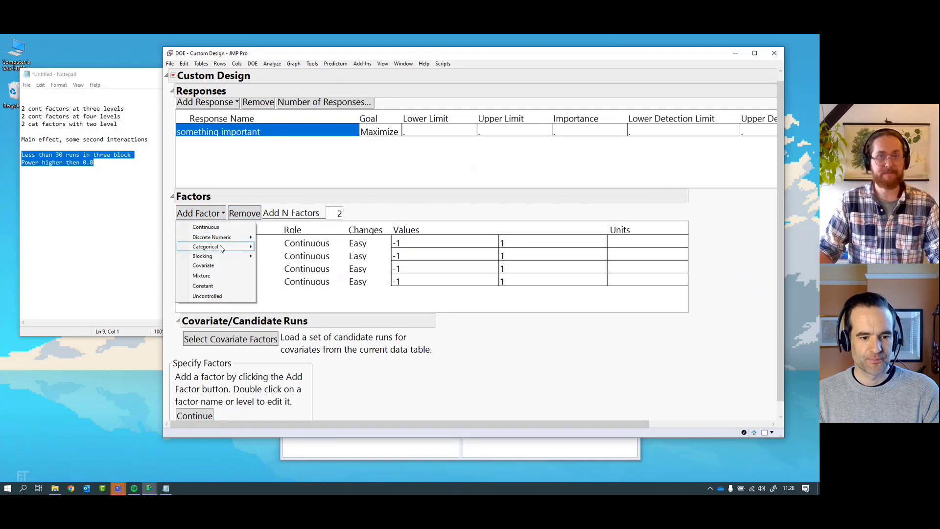
{"action": "mouse_move", "coordinate": [222, 247]}
{"action": "left_click", "coordinate": [274, 247]}
- Set the two levels of both categorical factors, X5 and X6, to Yes and No
{"action": "double_click", "coordinate": [404, 294]}
{"action": "type", "text": "Yes"}
{"action": "key", "text": "Tab"}
{"action": "type", "text": "No"}
{"action": "key", "text": "Tab"}
{"action": "double_click", "coordinate": [415, 305]}
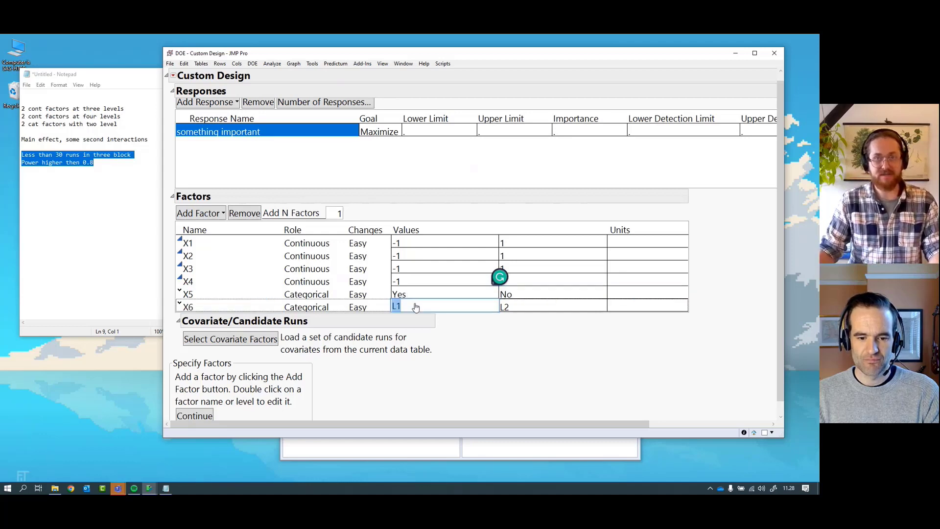
{"action": "type", "text": "Yes"}
{"action": "key", "text": "Tab"}
{"action": "type", "text": "No"}
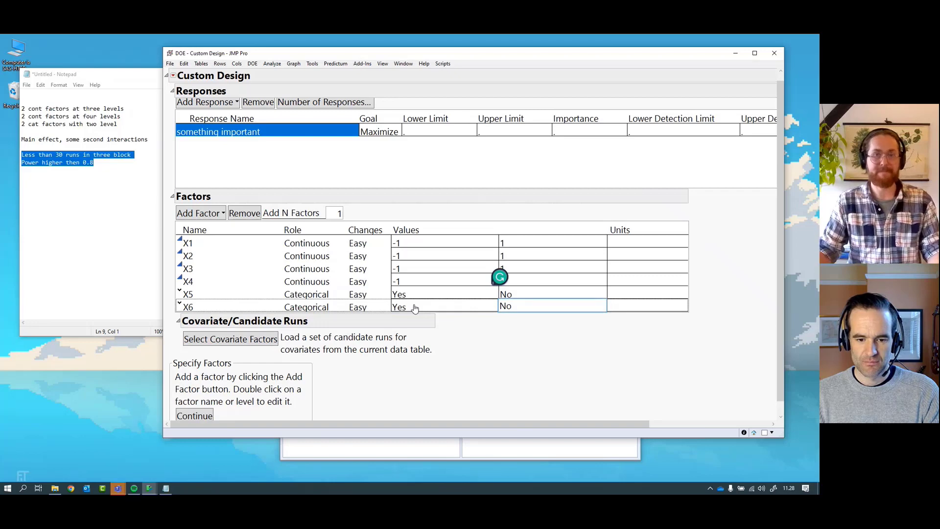
{"action": "key", "text": "Return"}
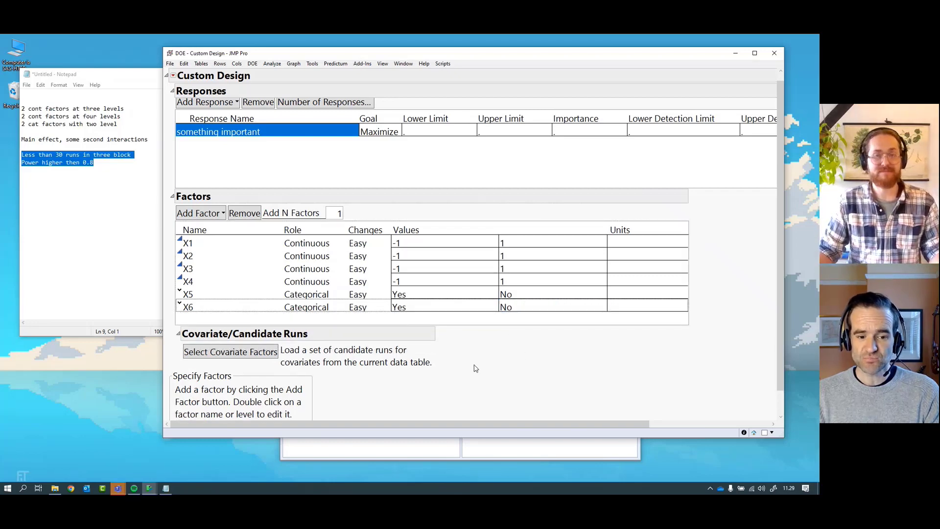
- Continue from the factors to the model specification and enlarge the list of model terms
{"action": "scroll", "coordinate": [474, 368], "scroll_direction": "down", "scroll_amount": 1}
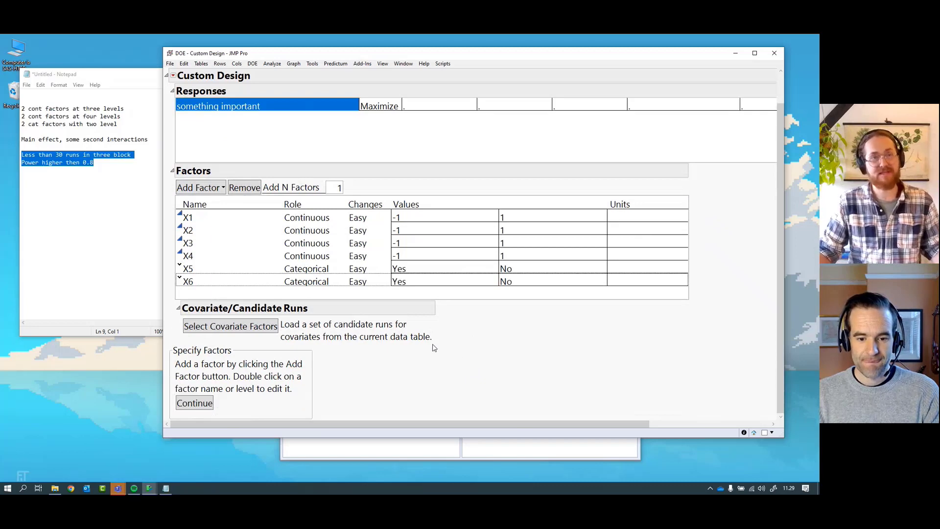
{"action": "left_click", "coordinate": [205, 402]}
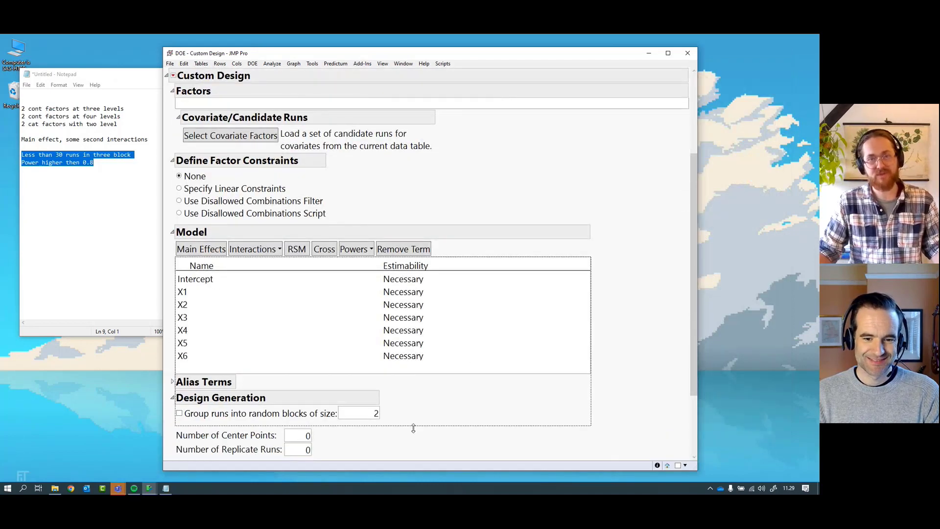
{"action": "left_click_drag", "start_coordinate": [406, 376], "coordinate": [413, 432]}
{"action": "mouse_move", "coordinate": [634, 371]}
{"action": "left_mouse_down"}
{"action": "mouse_move", "coordinate": [635, 338]}
{"action": "mouse_move", "coordinate": [568, 274]}
{"action": "mouse_move", "coordinate": [301, 232]}
{"action": "mouse_move", "coordinate": [202, 257]}
{"action": "mouse_move", "coordinate": [170, 323]}
{"action": "mouse_move", "coordinate": [251, 385]}
{"action": "mouse_move", "coordinate": [400, 390]}
{"action": "mouse_move", "coordinate": [465, 313]}
{"action": "mouse_move", "coordinate": [456, 264]}
{"action": "mouse_move", "coordinate": [440, 244]}
{"action": "mouse_move", "coordinate": [265, 231]}
{"action": "left_mouse_up"}
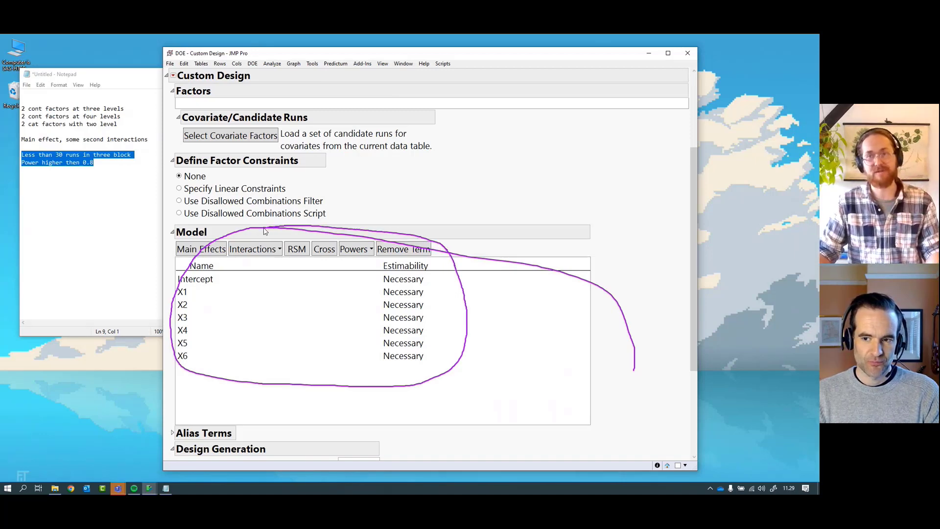
{"action": "key", "text": "Escape"}
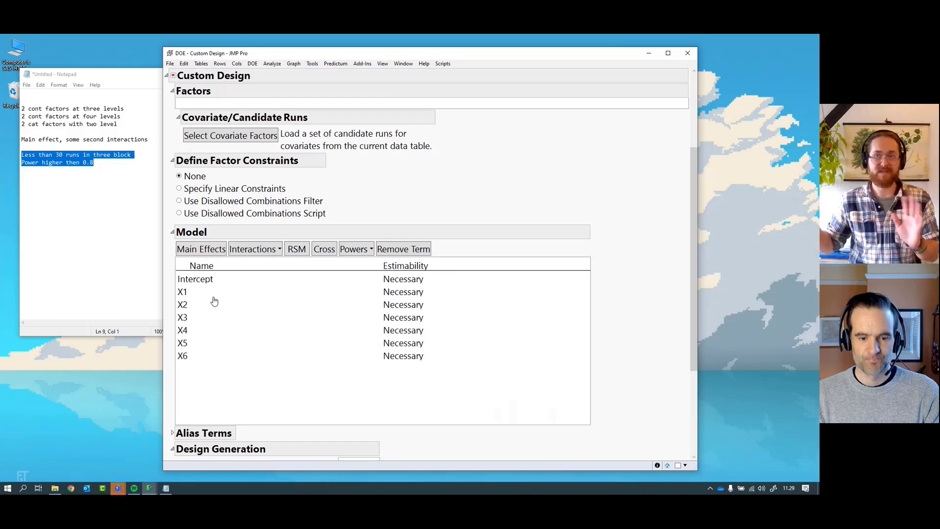
- Find and launch Paint with a blank canvas
{"action": "key", "text": "super+shift+s"}
{"action": "type", "text": "paint"}
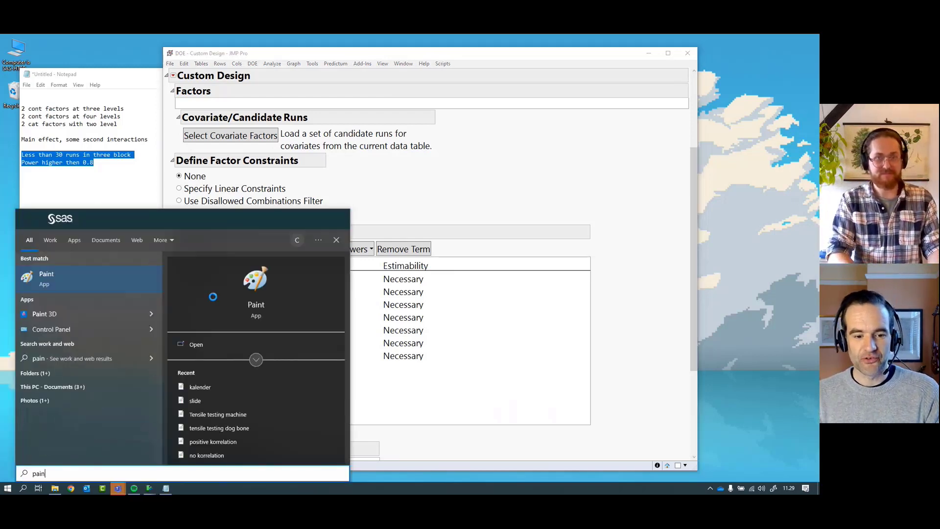
{"action": "key", "text": "Return"}
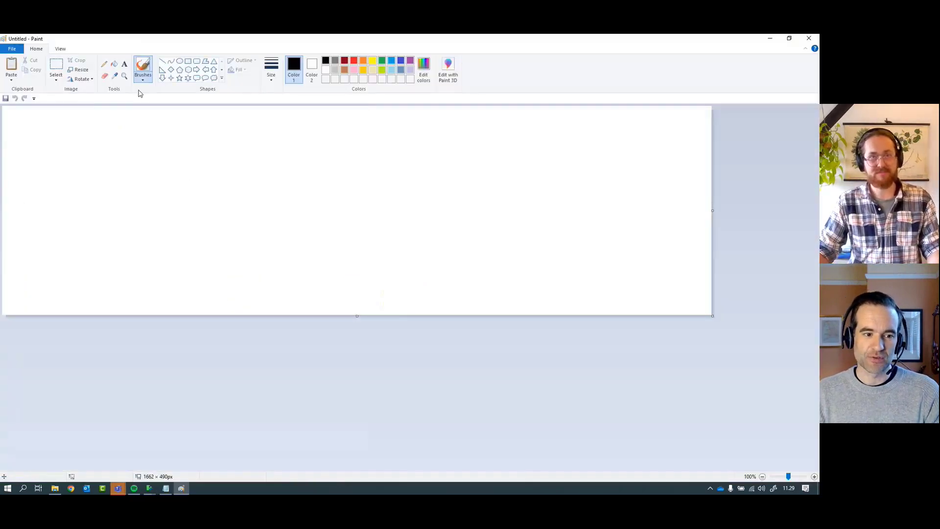
- Set up the standard brush with a thicker stroke size for drawing in black
{"action": "left_click", "coordinate": [103, 64]}
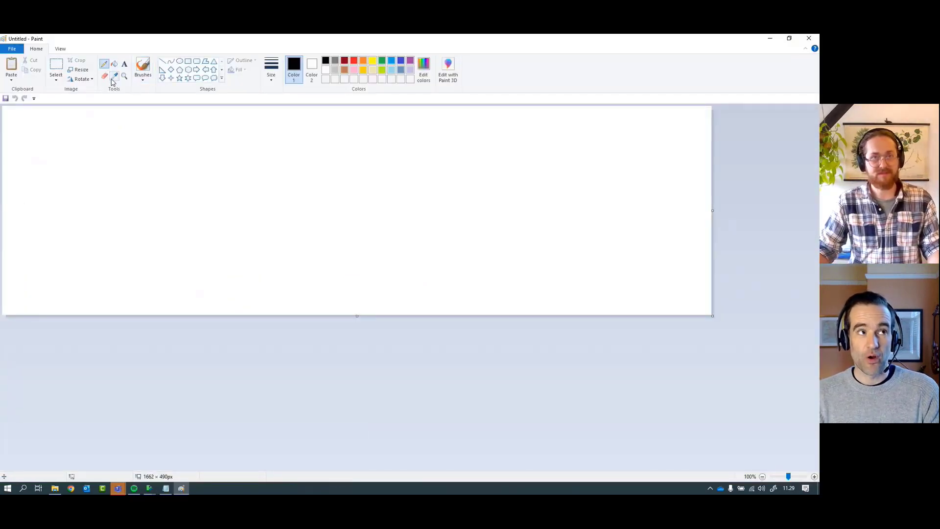
{"action": "left_click", "coordinate": [140, 81]}
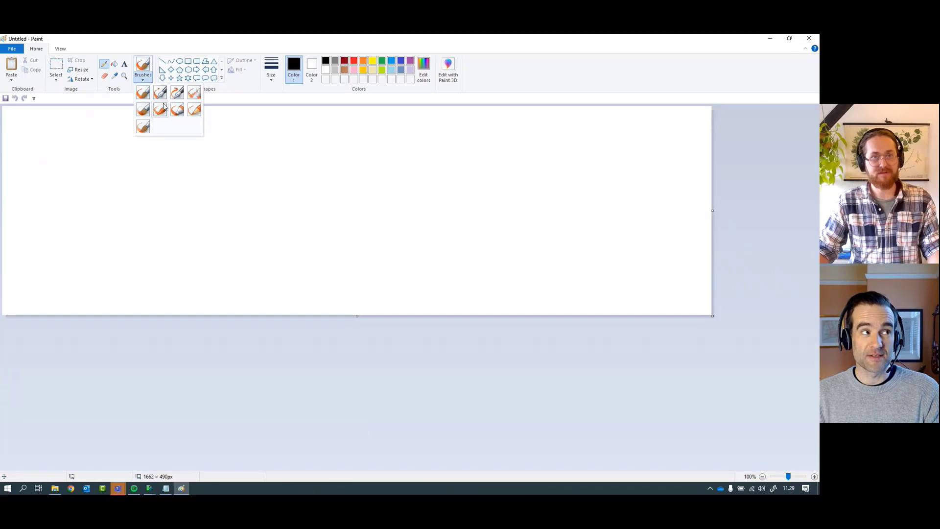
{"action": "left_click", "coordinate": [142, 93]}
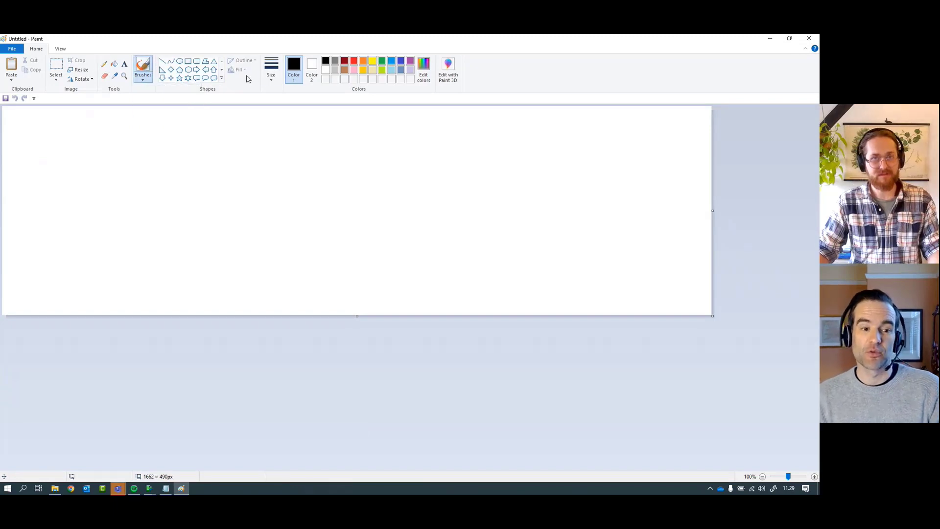
{"action": "left_click", "coordinate": [270, 68]}
{"action": "left_click", "coordinate": [279, 144]}
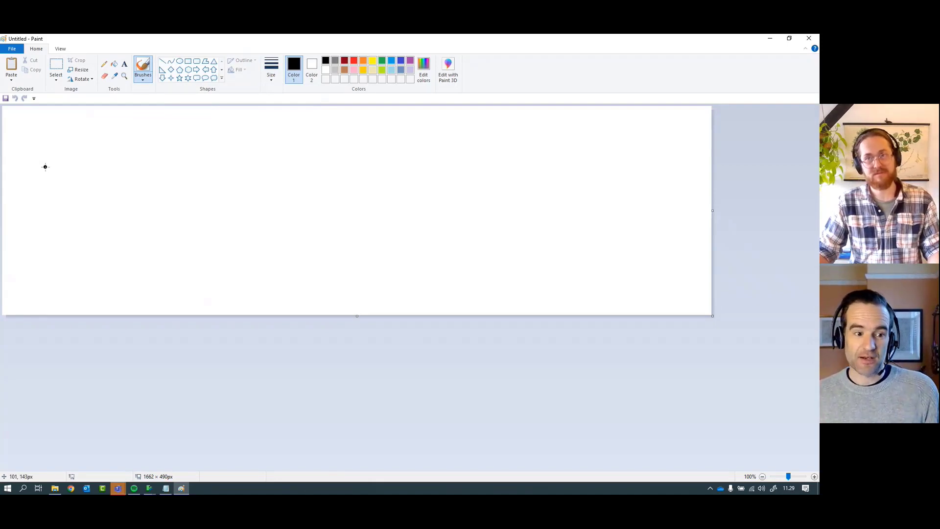
- Draw a vertical and a horizontal arrowed axis on the blank canvas and label them Y and t
{"action": "key", "text": "alt+Tab"}
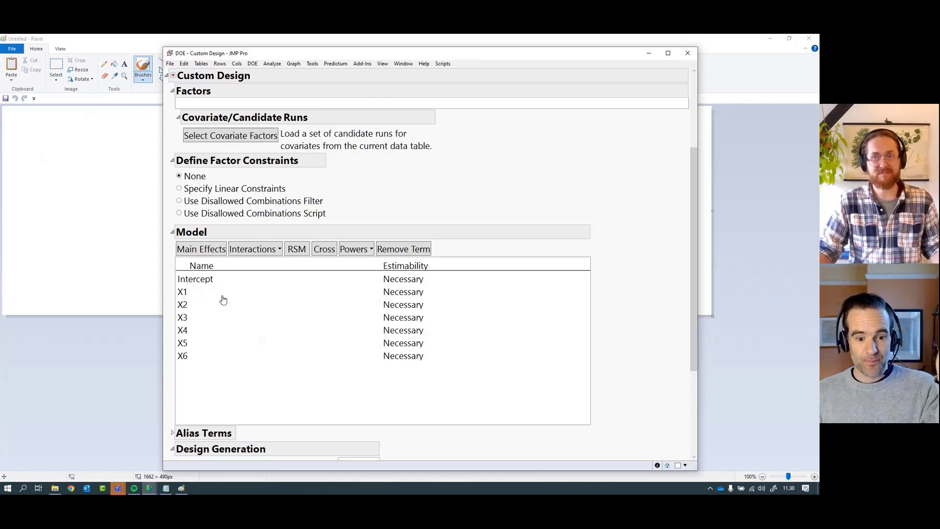
{"action": "left_click", "coordinate": [75, 127]}
{"action": "mouse_move", "coordinate": [77, 126]}
{"action": "left_mouse_down"}
{"action": "mouse_move", "coordinate": [60, 138]}
{"action": "mouse_move", "coordinate": [76, 127]}
{"action": "mouse_move", "coordinate": [73, 270]}
{"action": "mouse_move", "coordinate": [219, 276]}
{"action": "mouse_move", "coordinate": [315, 265]}
{"action": "mouse_move", "coordinate": [321, 286]}
{"action": "left_mouse_up"}
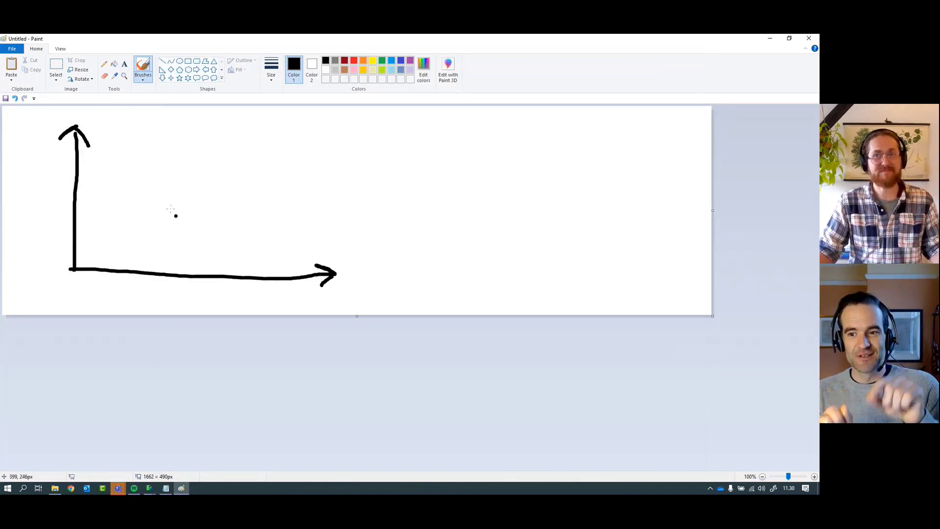
{"action": "mouse_move", "coordinate": [19, 116]}
{"action": "left_mouse_down"}
{"action": "mouse_move", "coordinate": [37, 136]}
{"action": "mouse_move", "coordinate": [26, 157]}
{"action": "left_mouse_up"}
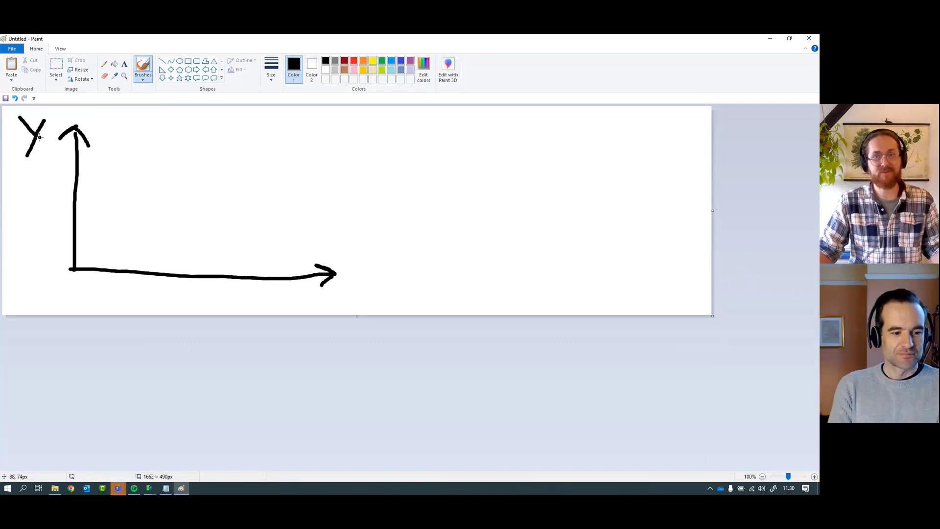
{"action": "mouse_move", "coordinate": [359, 276]}
{"action": "left_mouse_down"}
{"action": "mouse_move", "coordinate": [370, 303]}
{"action": "mouse_move", "coordinate": [368, 291]}
{"action": "left_mouse_up"}
- Plot two high outer points and a low middle one, add a U-shaped curve and a straight line across the outer points, and return to JMP
{"action": "left_click", "coordinate": [99, 160]}
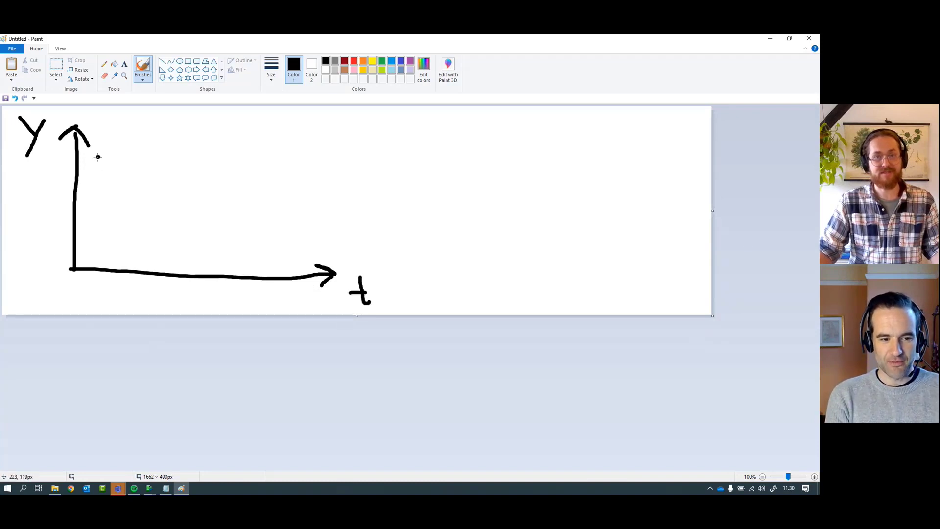
{"action": "left_click", "coordinate": [284, 165]}
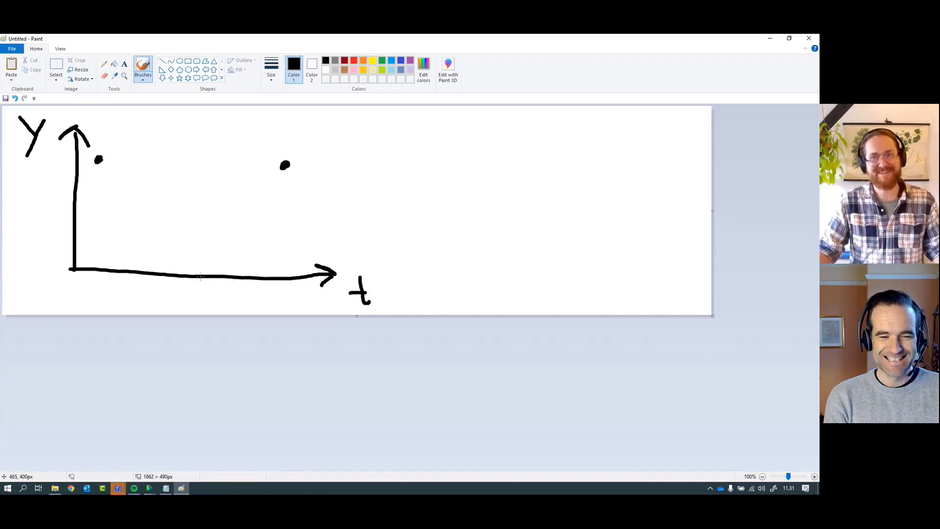
{"action": "left_click", "coordinate": [180, 241]}
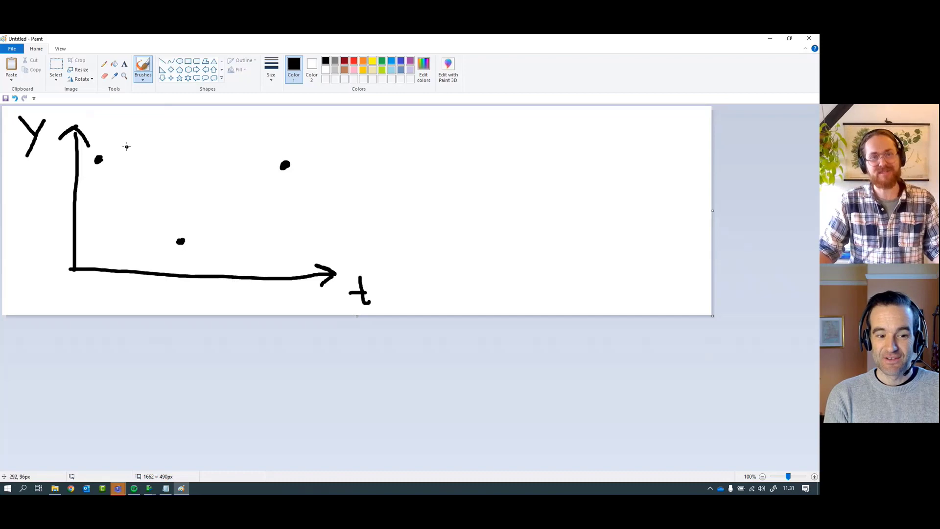
{"action": "mouse_move", "coordinate": [91, 129]}
{"action": "left_mouse_down"}
{"action": "mouse_move", "coordinate": [113, 187]}
{"action": "mouse_move", "coordinate": [137, 212]}
{"action": "mouse_move", "coordinate": [232, 216]}
{"action": "mouse_move", "coordinate": [318, 121]}
{"action": "left_mouse_up"}
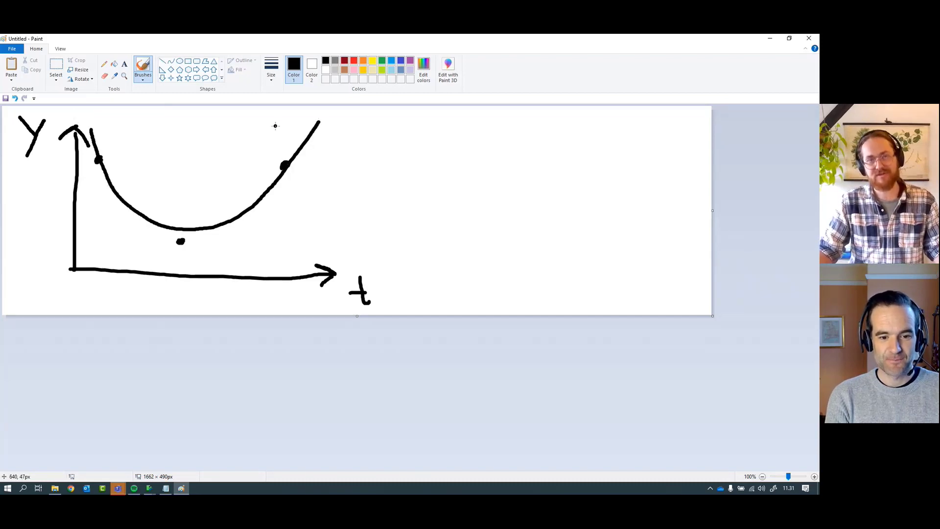
{"action": "left_click_drag", "start_coordinate": [53, 153], "coordinate": [372, 162]}
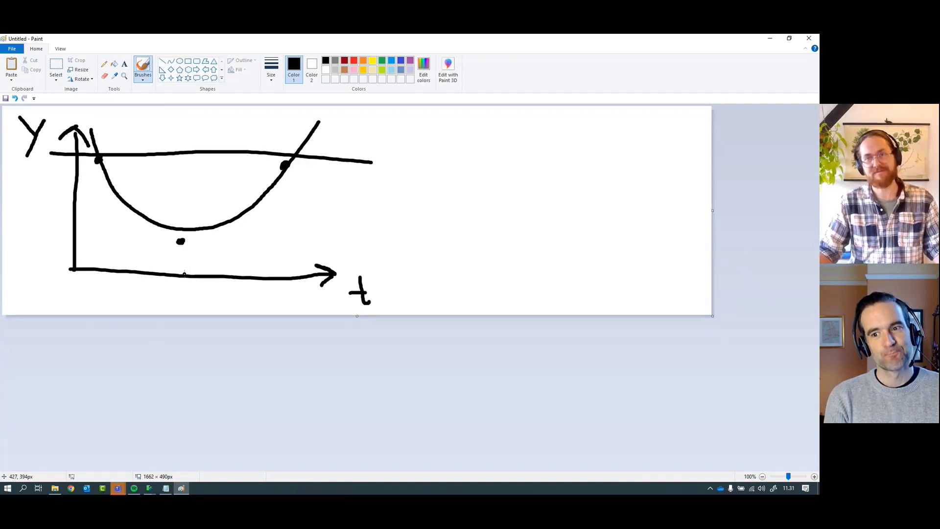
{"action": "left_click", "coordinate": [770, 39]}
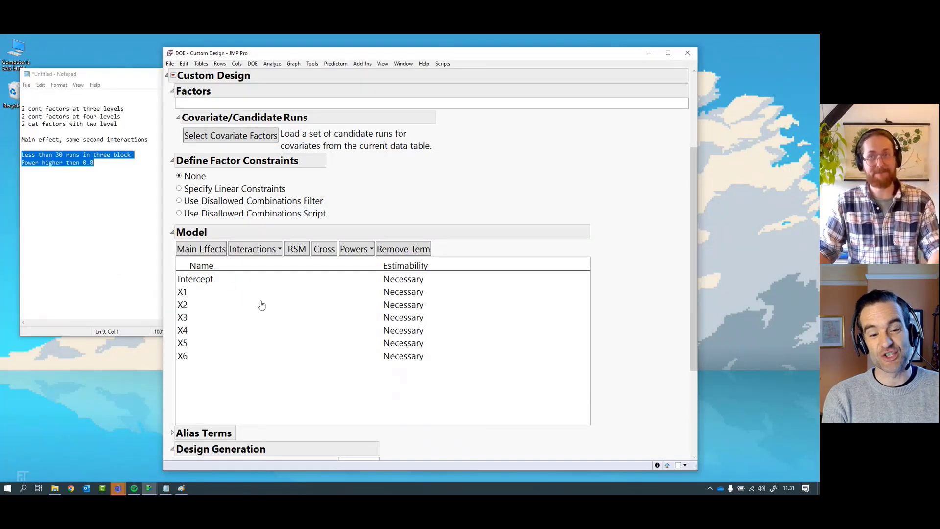
- Try 9 user-specified runs and the minimum number of runs for the main-effects model, and return to the default number
{"action": "scroll", "coordinate": [254, 306], "scroll_direction": "down", "scroll_amount": 5}
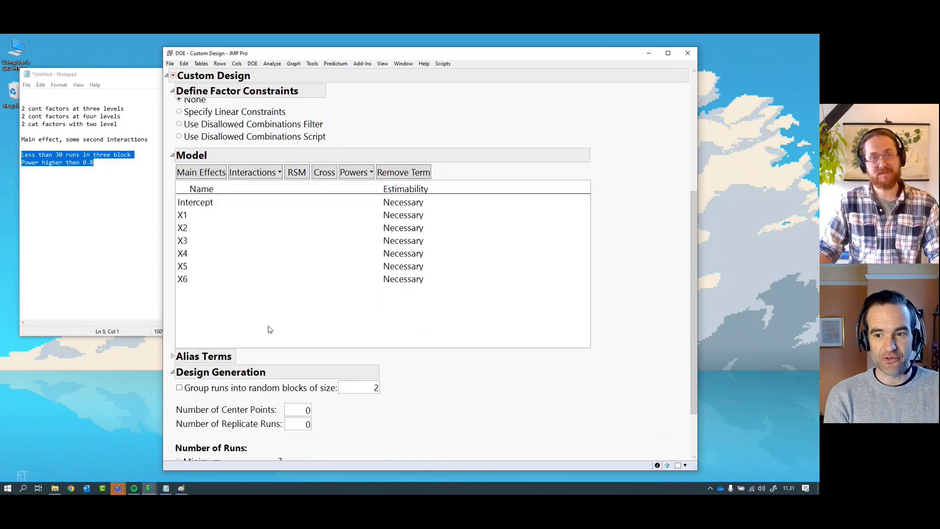
{"action": "scroll", "coordinate": [323, 394], "scroll_direction": "up", "scroll_amount": 3}
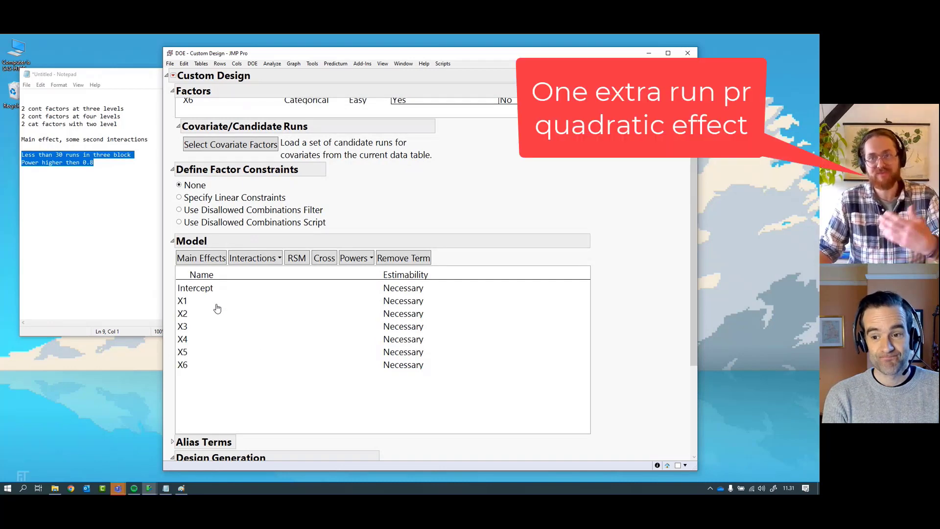
{"action": "scroll", "coordinate": [217, 308], "scroll_direction": "down", "scroll_amount": 4}
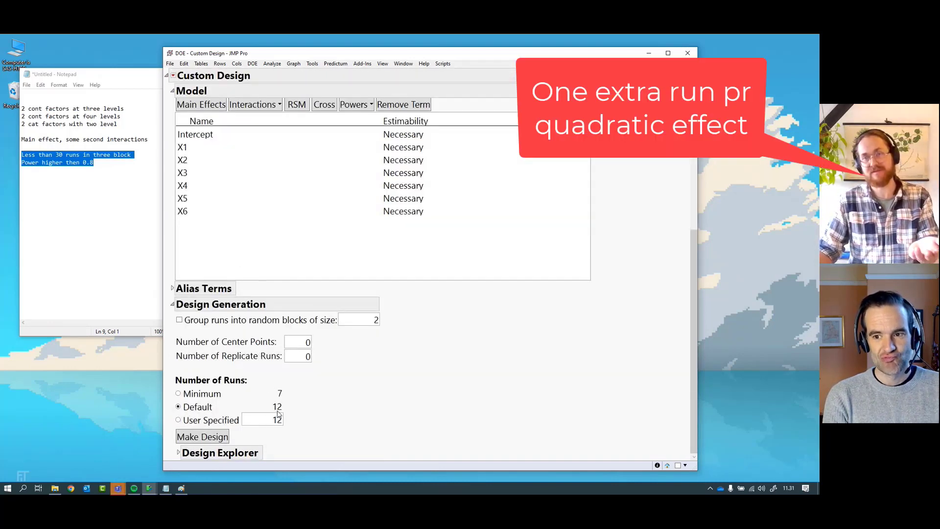
{"action": "double_click", "coordinate": [278, 417]}
{"action": "type", "text": "9"}
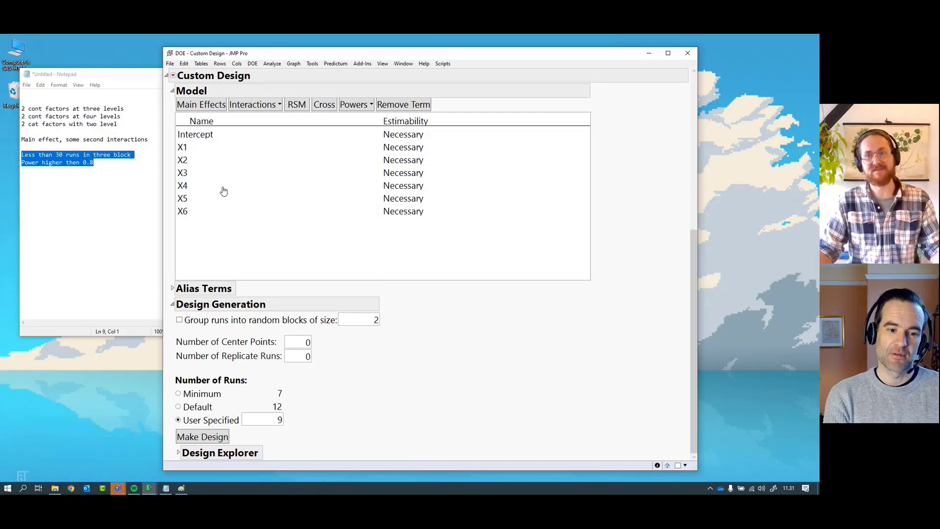
{"action": "left_click", "coordinate": [211, 398]}
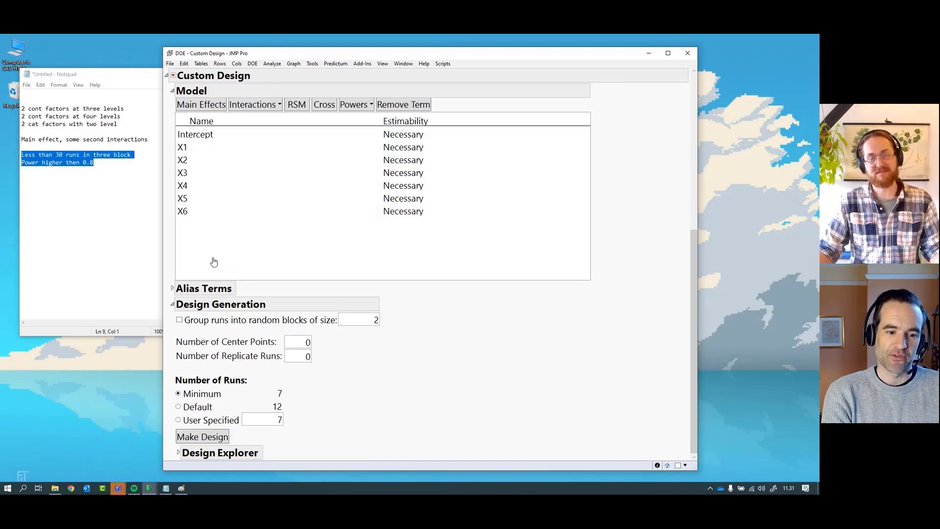
{"action": "left_click_drag", "start_coordinate": [191, 153], "coordinate": [200, 225]}
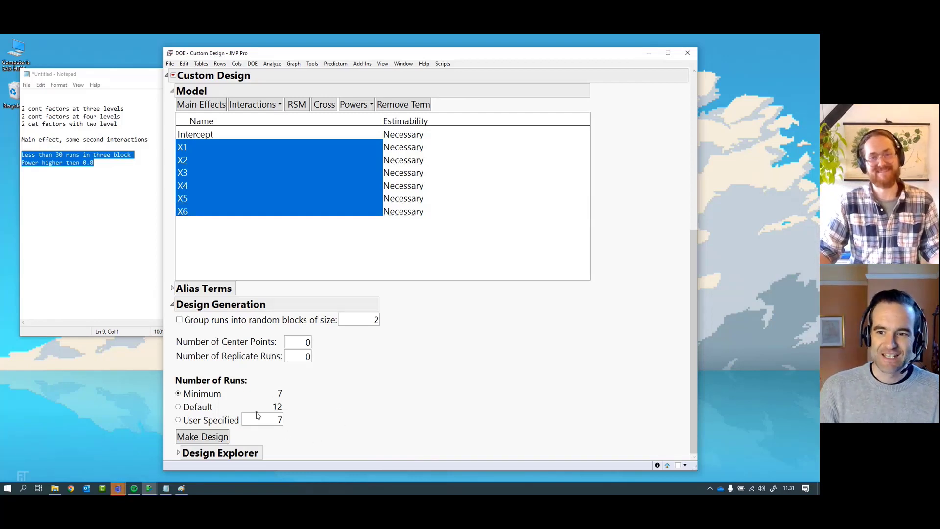
{"action": "left_click", "coordinate": [199, 410]}
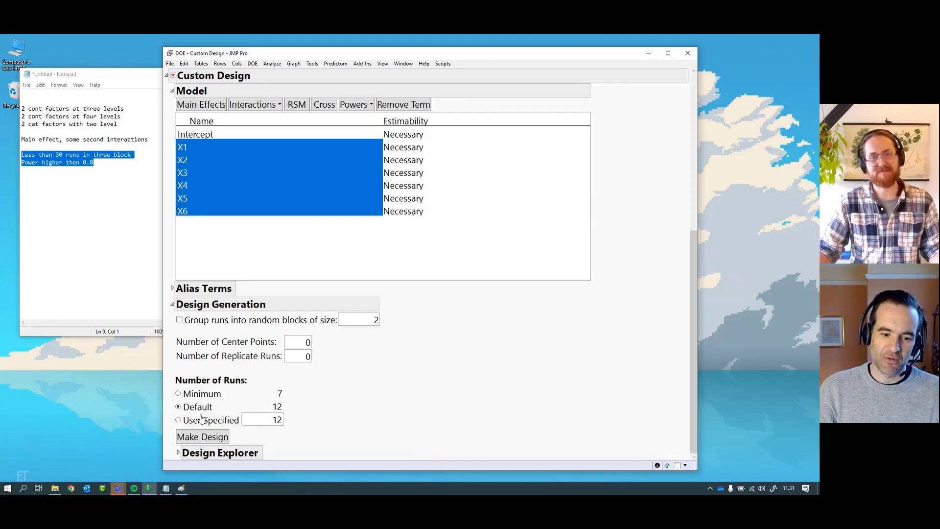
- Add second-order power terms for the four continuous factors X1 to X4 to the model
{"action": "scroll", "coordinate": [357, 409], "scroll_direction": "up", "scroll_amount": 4}
{"action": "left_click", "coordinate": [208, 319]}
{"action": "left_click", "coordinate": [209, 333]}
{"action": "left_click", "coordinate": [208, 322], "text": "ctrl"}
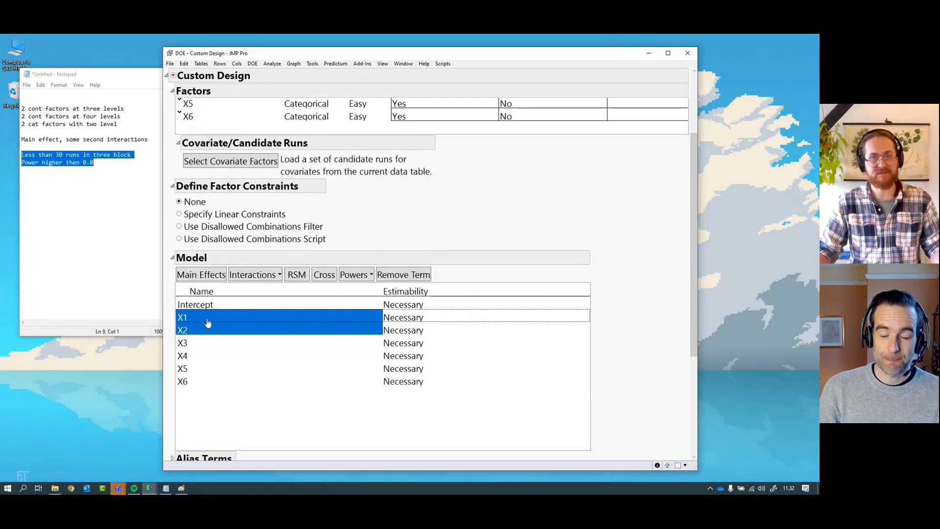
{"action": "left_click", "coordinate": [355, 274]}
{"action": "left_click", "coordinate": [358, 289]}
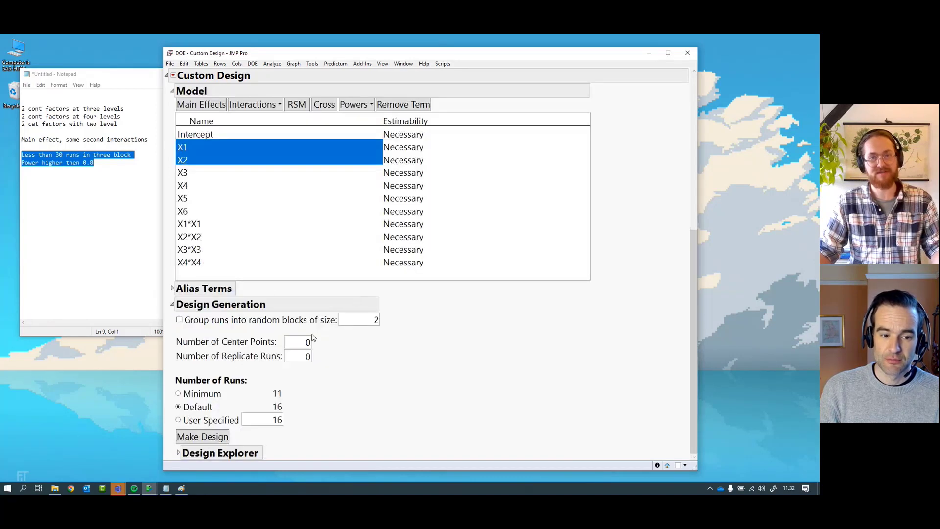
- Add the cubic term X3*X3*X3 to the model by crossing factor X3 with its quadratic term
{"action": "left_click", "coordinate": [211, 228]}
{"action": "left_click", "coordinate": [213, 264], "text": "shift"}
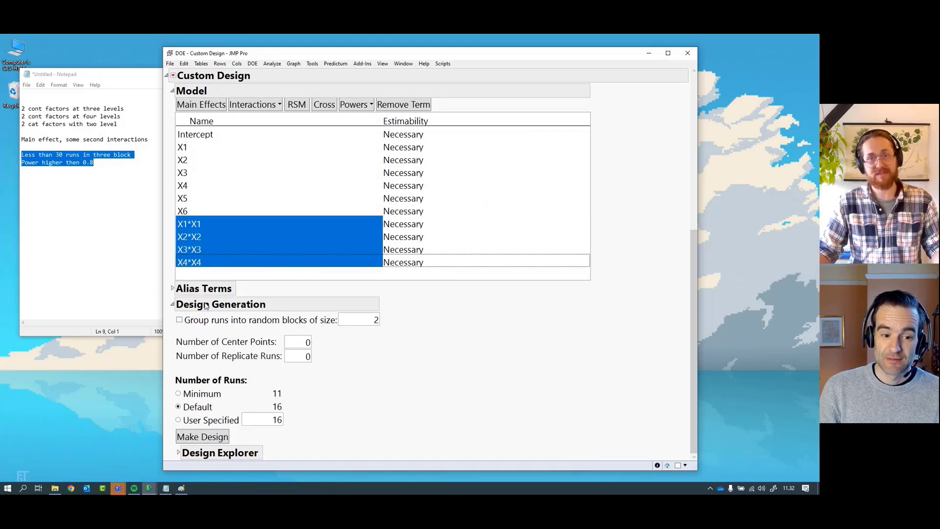
{"action": "left_click", "coordinate": [207, 252]}
{"action": "left_click", "coordinate": [212, 263]}
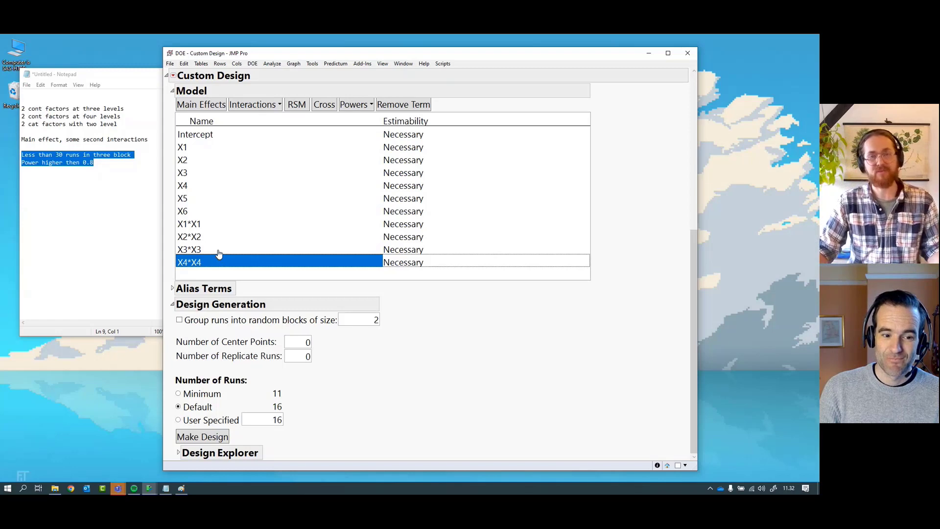
{"action": "left_click", "coordinate": [219, 250]}
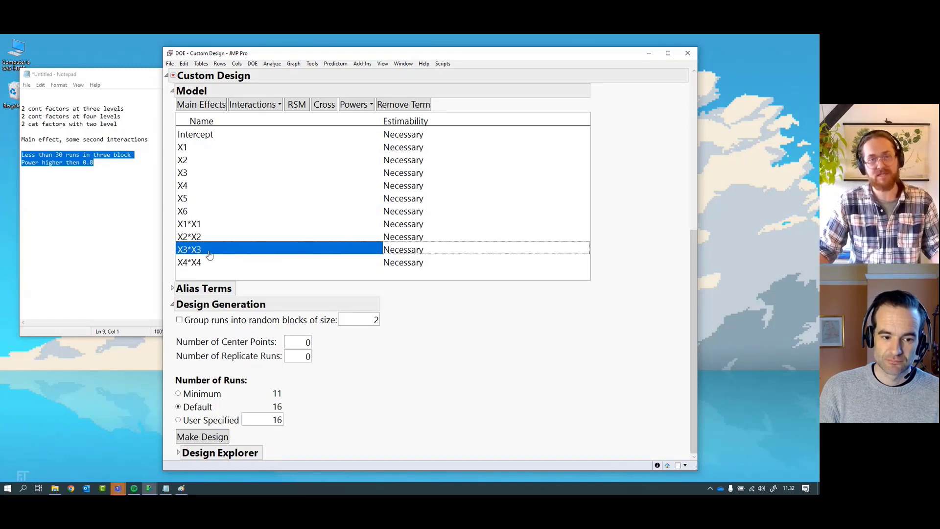
{"action": "scroll", "coordinate": [210, 252], "scroll_direction": "up", "scroll_amount": 5}
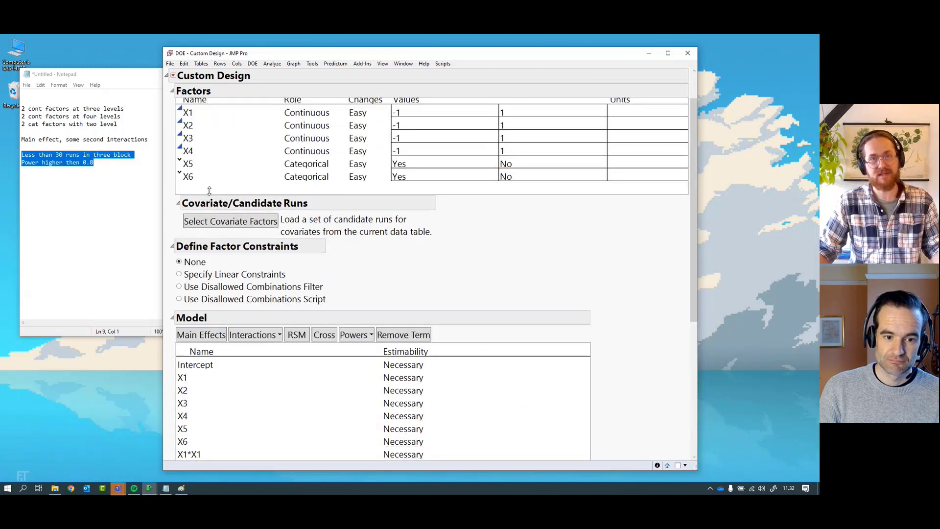
{"action": "left_click", "coordinate": [204, 139]}
{"action": "left_click", "coordinate": [324, 334]}
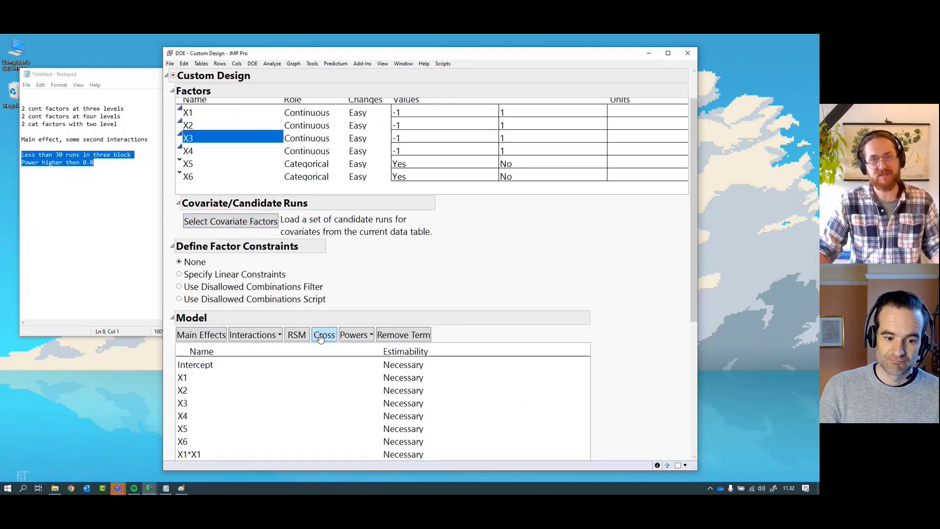
{"action": "scroll", "coordinate": [324, 338], "scroll_direction": "down", "scroll_amount": 5}
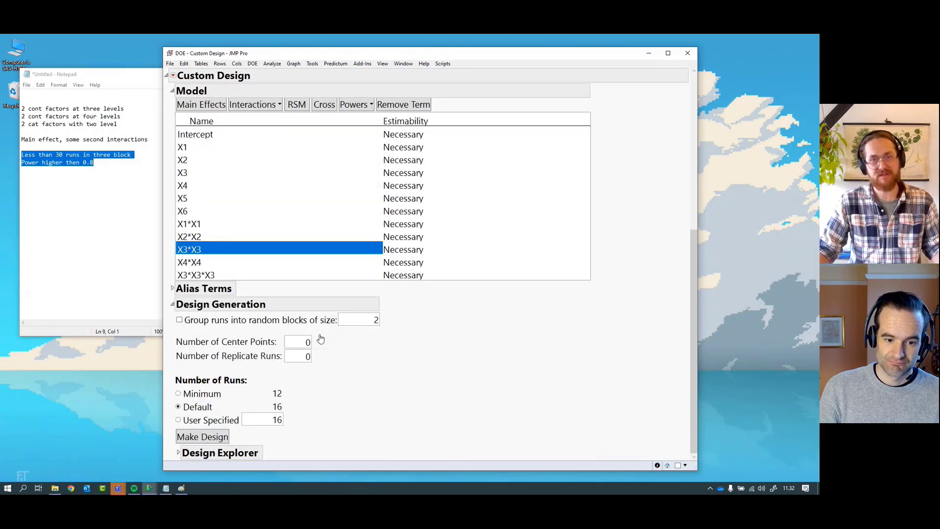
- Add the cubic term X4*X4*X4 to the model by crossing factor X4 with its quadratic term
{"action": "left_click", "coordinate": [216, 263]}
{"action": "scroll", "coordinate": [219, 265], "scroll_direction": "up", "scroll_amount": 4}
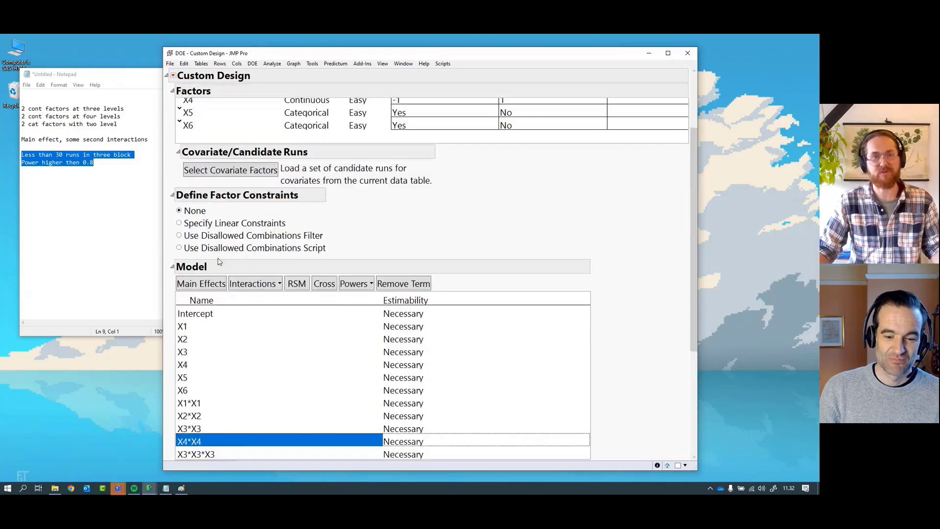
{"action": "scroll", "coordinate": [218, 262], "scroll_direction": "up", "scroll_amount": 1}
{"action": "left_click", "coordinate": [202, 125]}
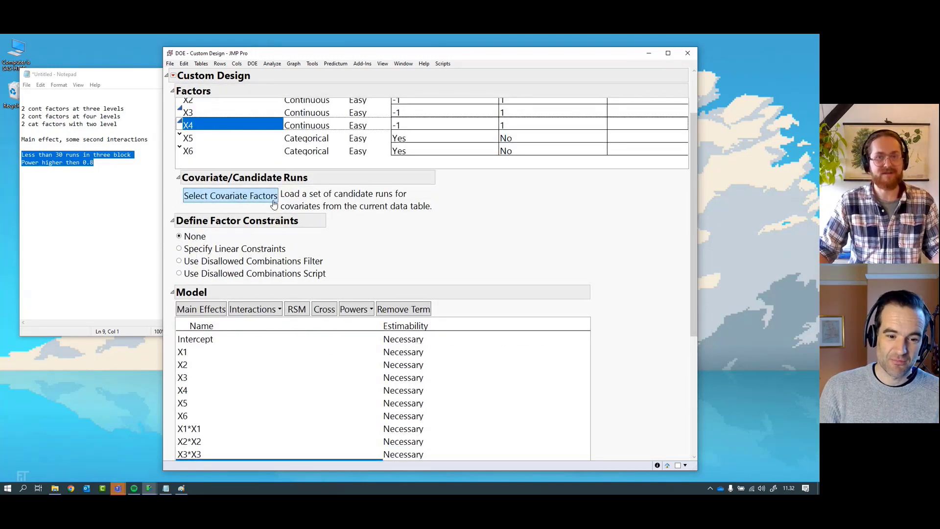
{"action": "scroll", "coordinate": [274, 205], "scroll_direction": "down", "scroll_amount": 4}
{"action": "scroll", "coordinate": [323, 230], "scroll_direction": "down", "scroll_amount": 4}
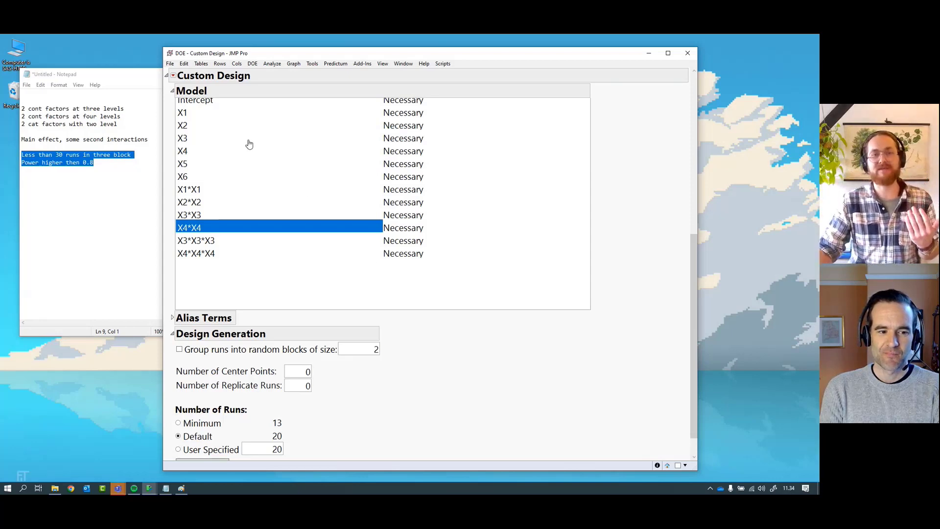
- Review the factor list and the available Changes settings for the continuous factors
{"action": "left_click", "coordinate": [229, 116]}
{"action": "scroll", "coordinate": [264, 139], "scroll_direction": "up", "scroll_amount": 3}
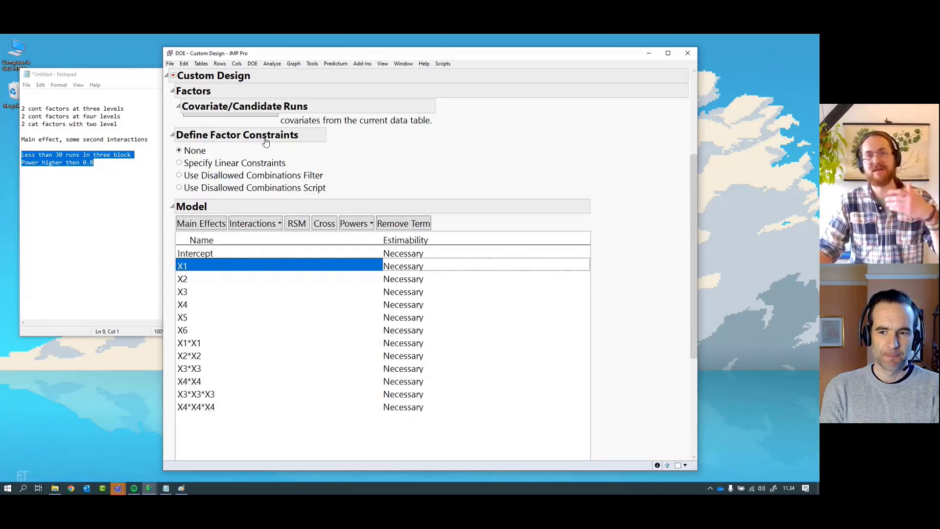
{"action": "scroll", "coordinate": [265, 142], "scroll_direction": "up", "scroll_amount": 4}
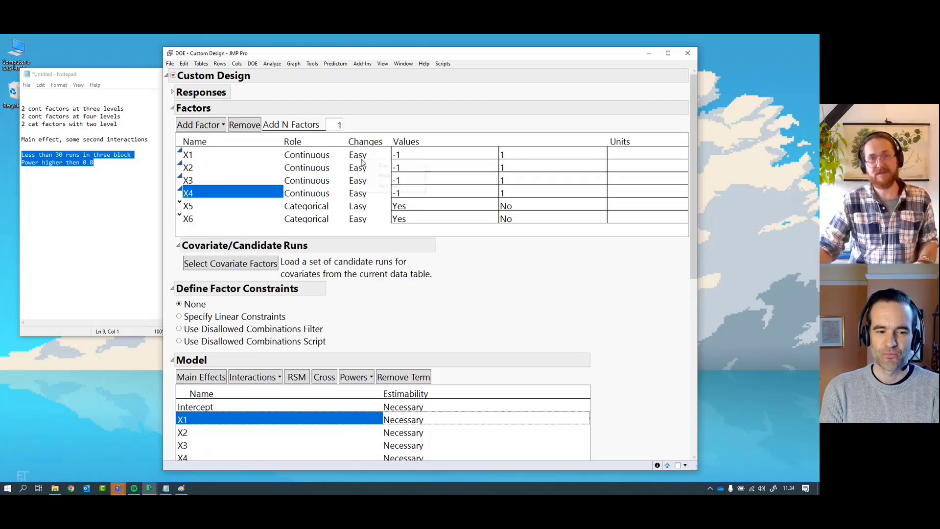
{"action": "left_click", "coordinate": [362, 163]}
{"action": "left_click", "coordinate": [496, 290]}
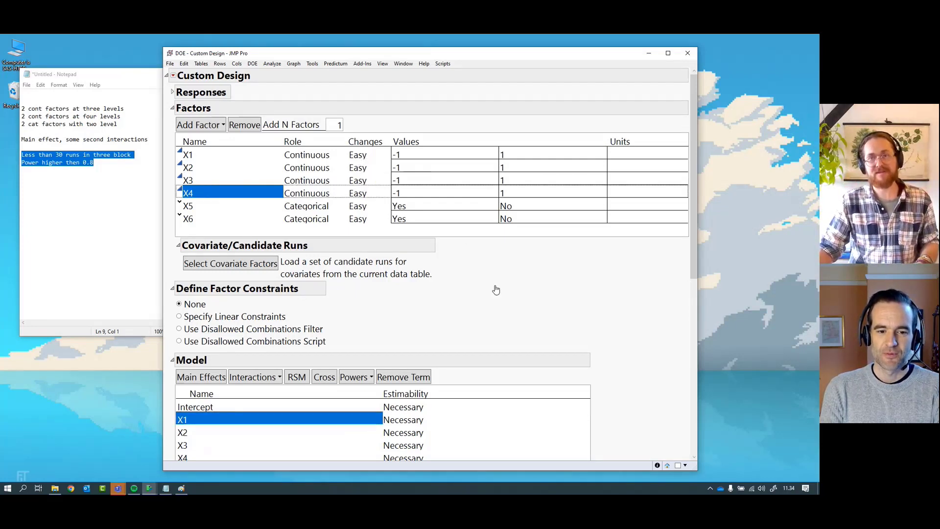
{"action": "scroll", "coordinate": [478, 301], "scroll_direction": "down", "scroll_amount": 1}
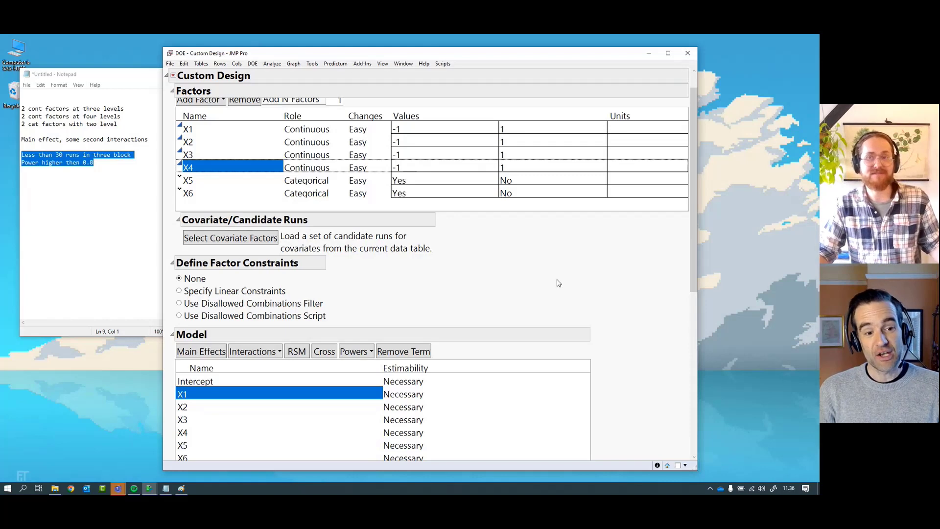
- Add a blocking factor with 10 runs per block to the factor list
{"action": "scroll", "coordinate": [558, 282], "scroll_direction": "down", "scroll_amount": 2}
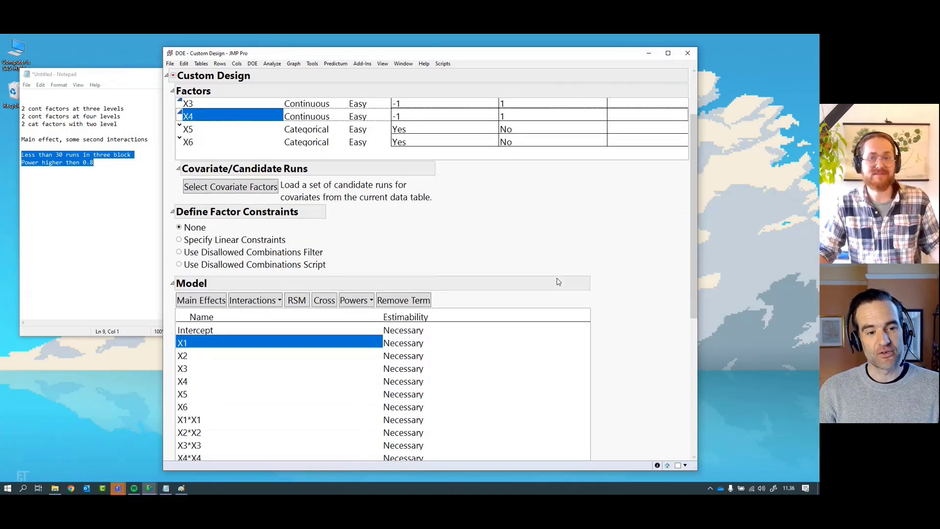
{"action": "scroll", "coordinate": [519, 290], "scroll_direction": "up", "scroll_amount": 3}
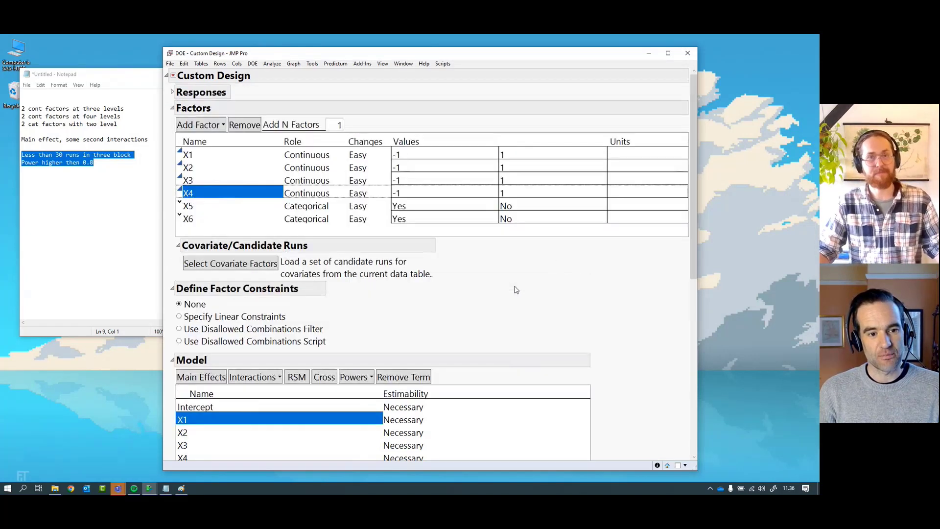
{"action": "left_click", "coordinate": [220, 125]}
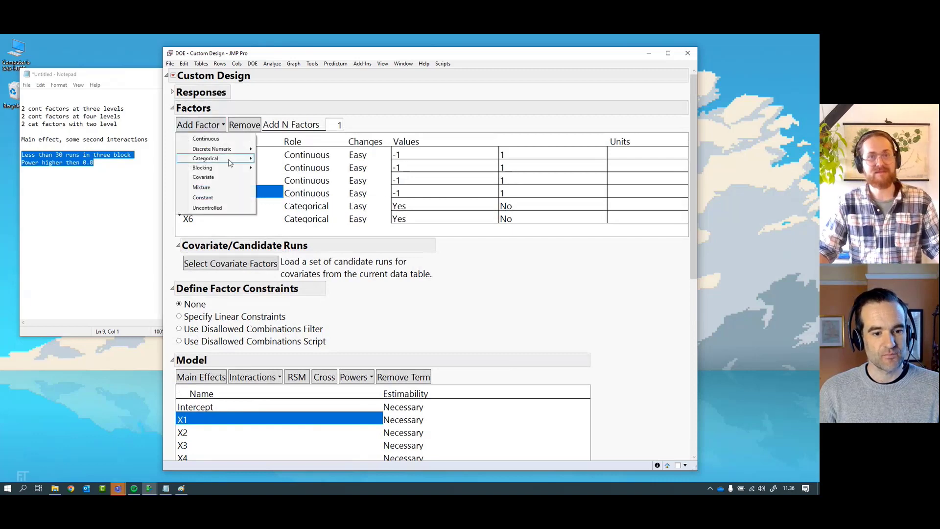
{"action": "mouse_move", "coordinate": [233, 167]}
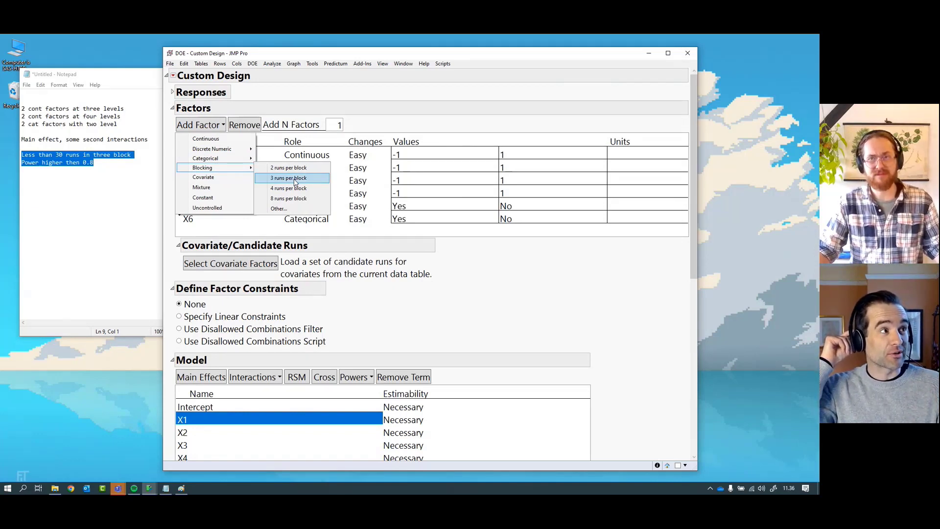
{"action": "left_click", "coordinate": [301, 211]}
{"action": "type", "text": "10"}
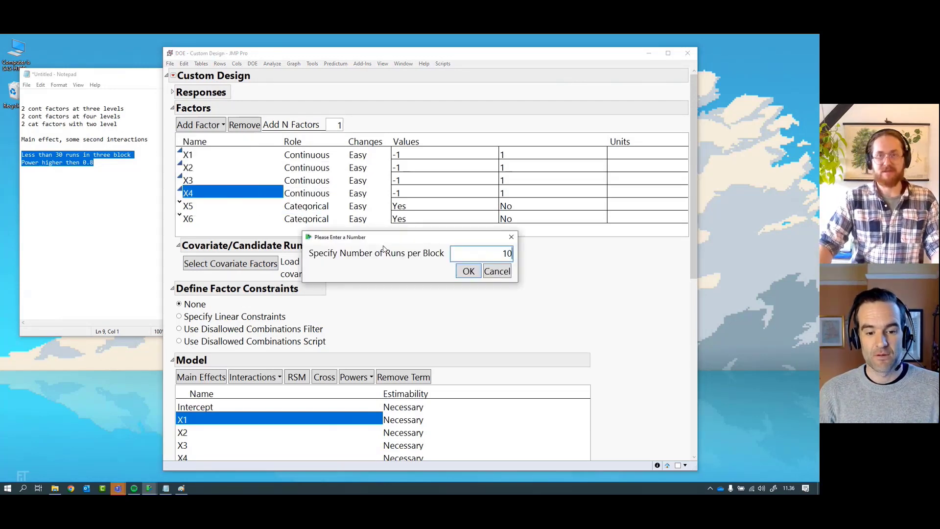
{"action": "left_click", "coordinate": [468, 271]}
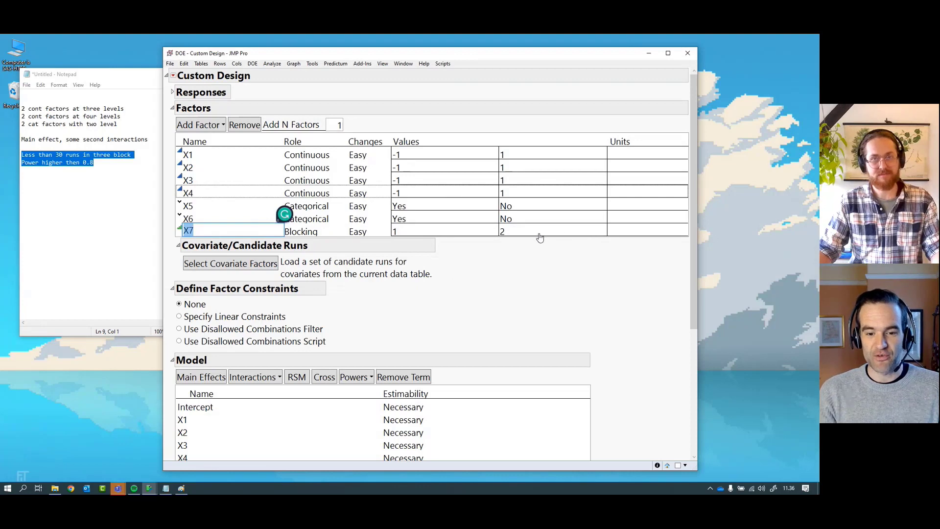
- Widen the design window and set the user-specified number of runs to 30
{"action": "scroll", "coordinate": [455, 255], "scroll_direction": "down", "scroll_amount": 1}
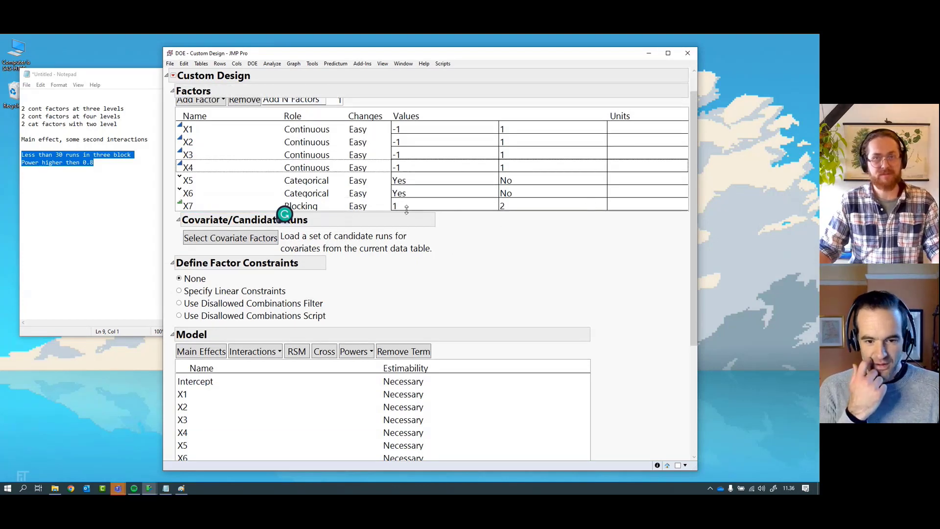
{"action": "scroll", "coordinate": [443, 210], "scroll_direction": "down", "scroll_amount": 2}
{"action": "scroll", "coordinate": [460, 211], "scroll_direction": "up", "scroll_amount": 2}
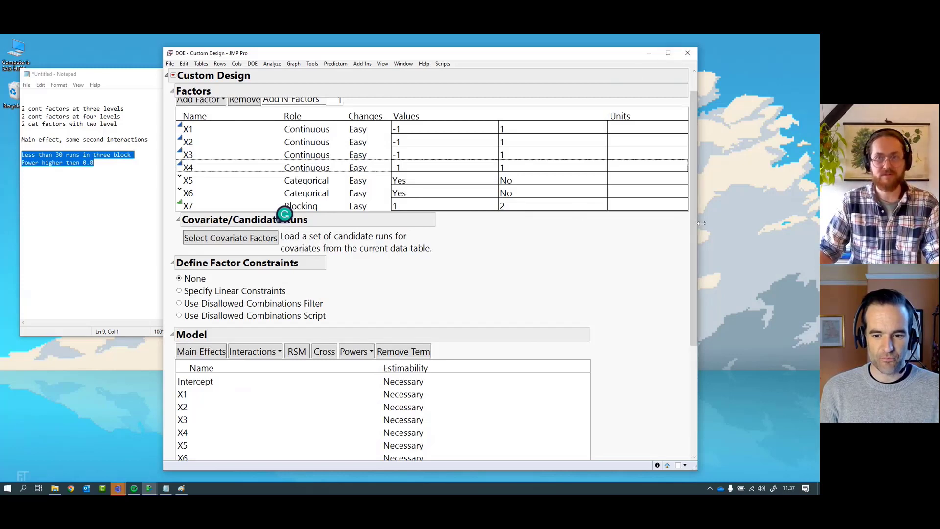
{"action": "left_click_drag", "start_coordinate": [693, 225], "coordinate": [764, 225]}
{"action": "scroll", "coordinate": [623, 251], "scroll_direction": "down", "scroll_amount": 3}
{"action": "scroll", "coordinate": [620, 250], "scroll_direction": "down", "scroll_amount": 7}
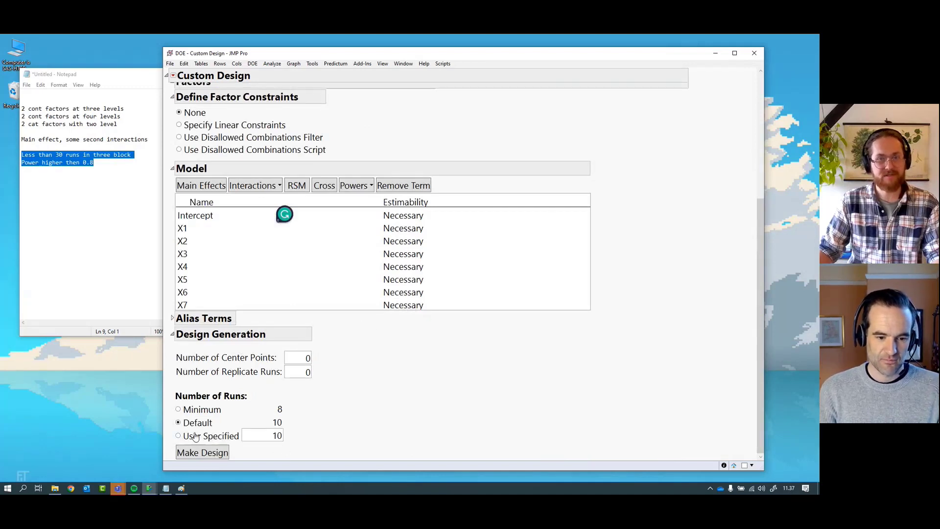
{"action": "left_click", "coordinate": [274, 435]}
{"action": "double_click", "coordinate": [274, 434]}
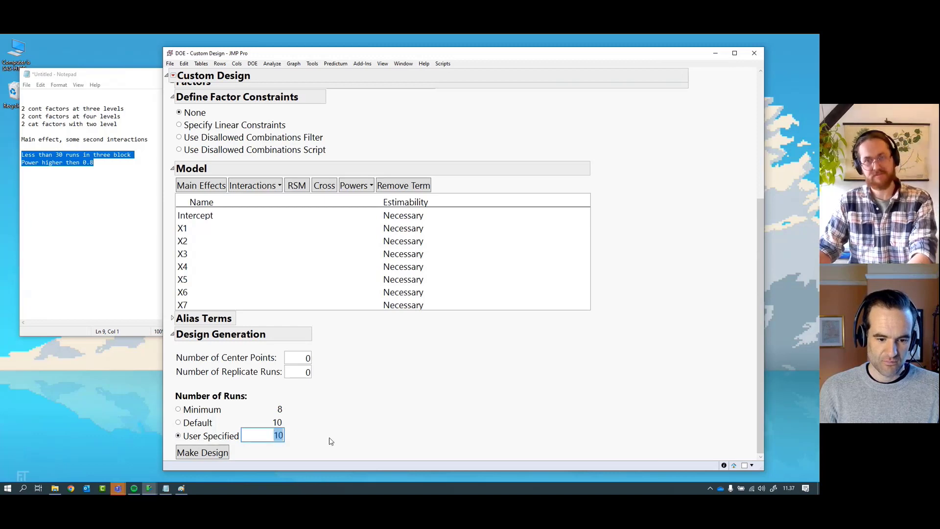
{"action": "type", "text": "30"}
{"action": "left_click", "coordinate": [330, 440]}
- Label the three levels of blocking factor X7 with the first names of three people
{"action": "scroll", "coordinate": [331, 425], "scroll_direction": "up", "scroll_amount": 5}
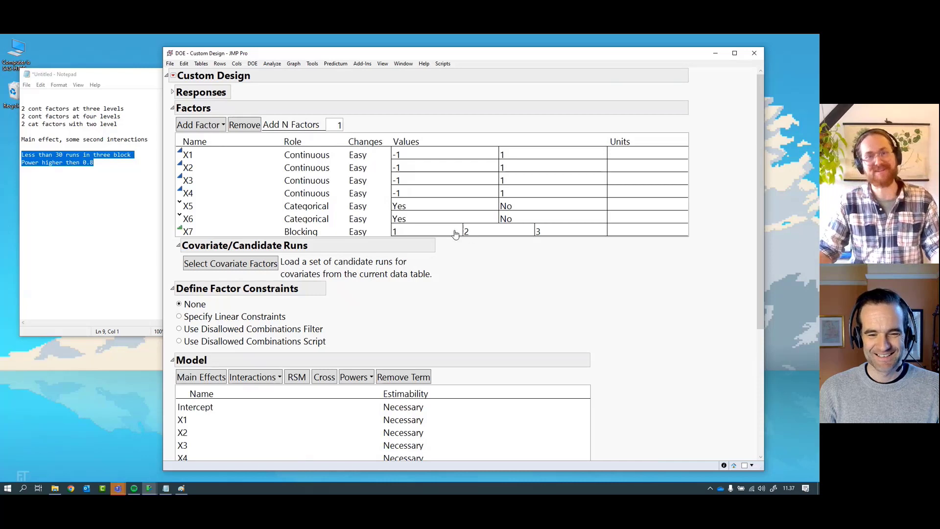
{"action": "left_click", "coordinate": [437, 230]}
{"action": "type", "text": "Tobe"}
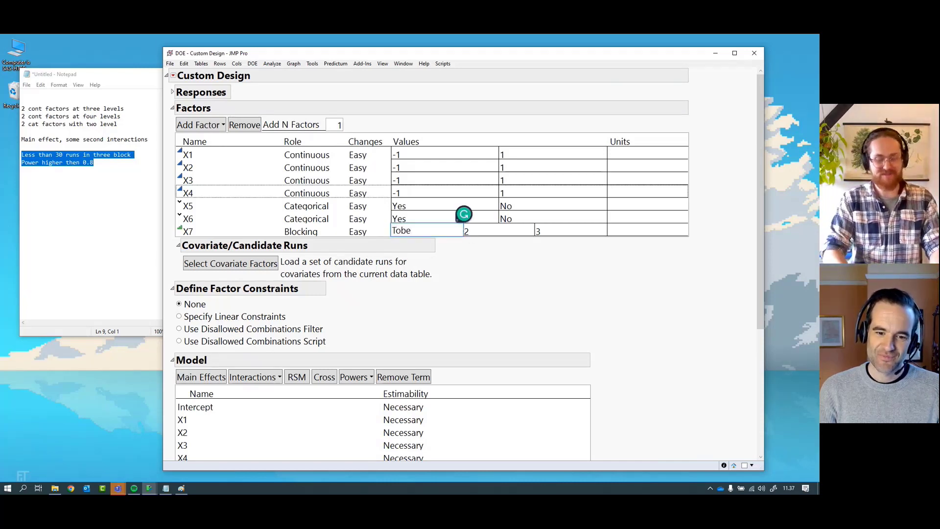
{"action": "key", "text": "BackSpace"}
{"action": "type", "text": "y"}
{"action": "key", "text": "Tab"}
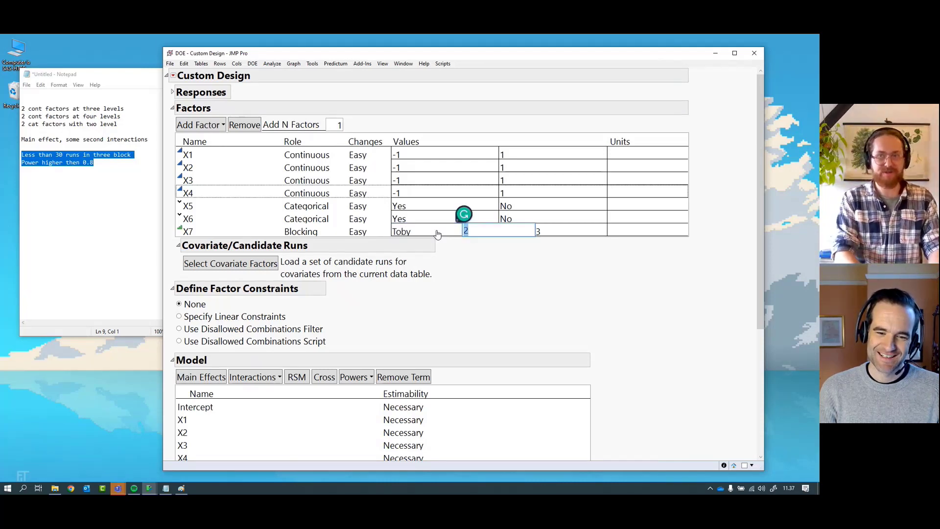
{"action": "type", "text": "Phil"}
{"action": "key", "text": "Tab"}
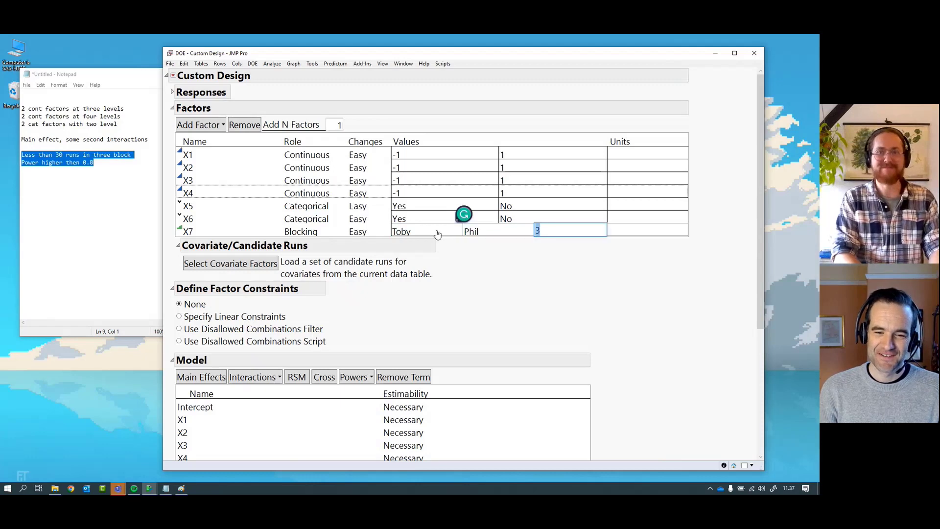
{"action": "type", "text": "Christian"}
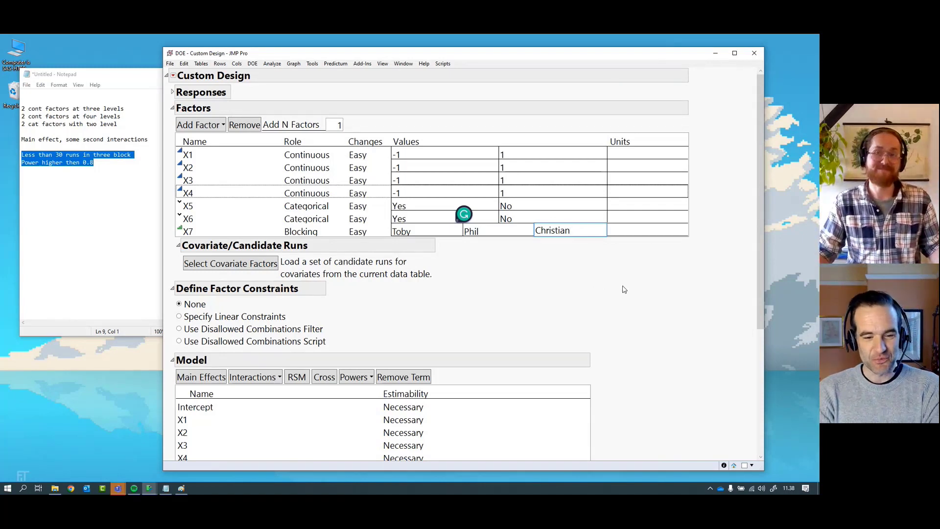
- Enlarge the model term list and the factor list so that all of their rows fit
{"action": "scroll", "coordinate": [628, 290], "scroll_direction": "down", "scroll_amount": 3}
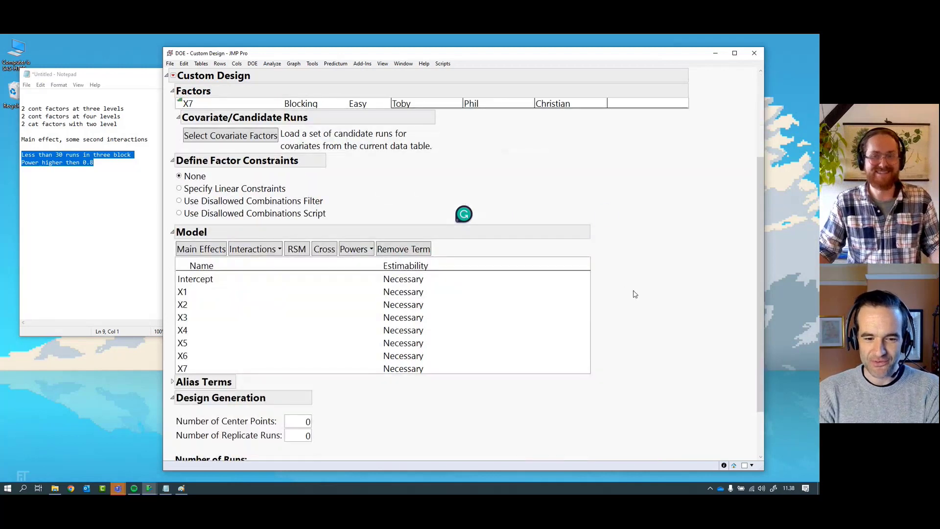
{"action": "scroll", "coordinate": [632, 293], "scroll_direction": "down", "scroll_amount": 2}
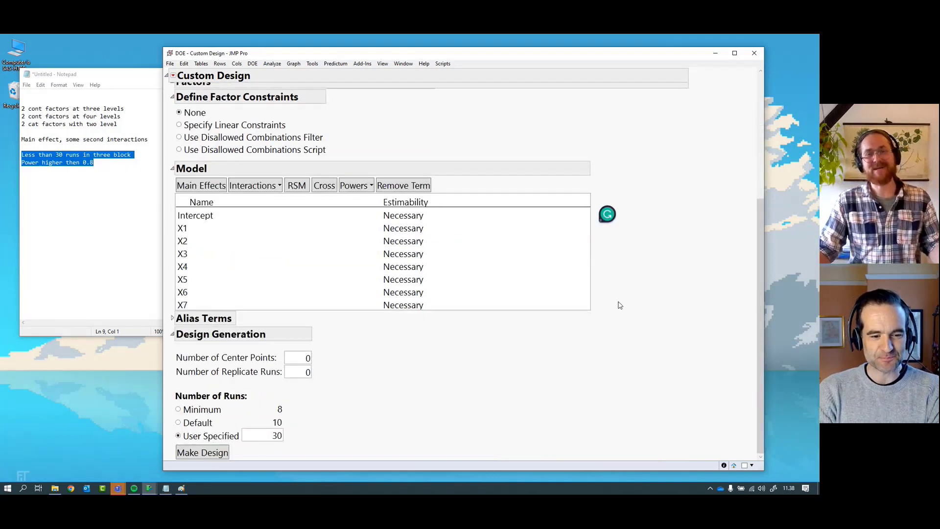
{"action": "left_click_drag", "start_coordinate": [519, 310], "coordinate": [521, 353]}
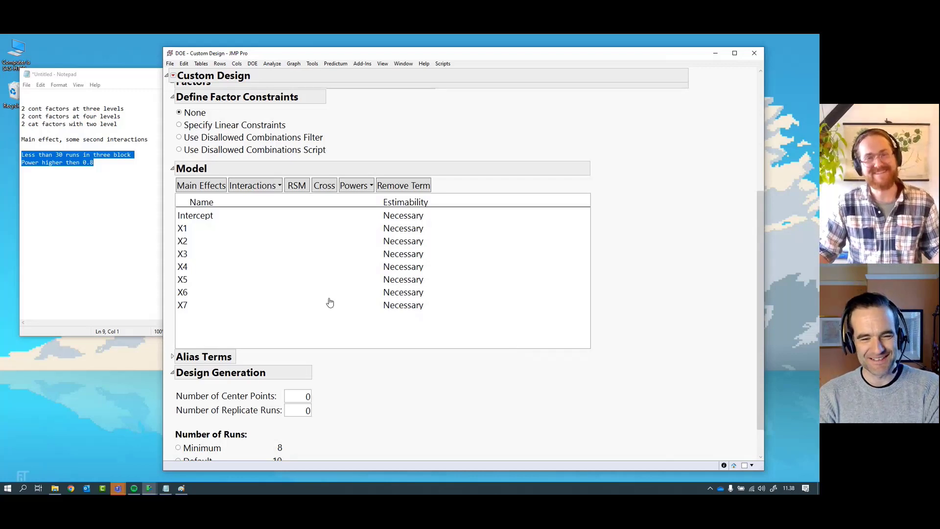
{"action": "left_click_drag", "start_coordinate": [221, 229], "coordinate": [229, 307]}
{"action": "scroll", "coordinate": [230, 306], "scroll_direction": "up", "scroll_amount": 3}
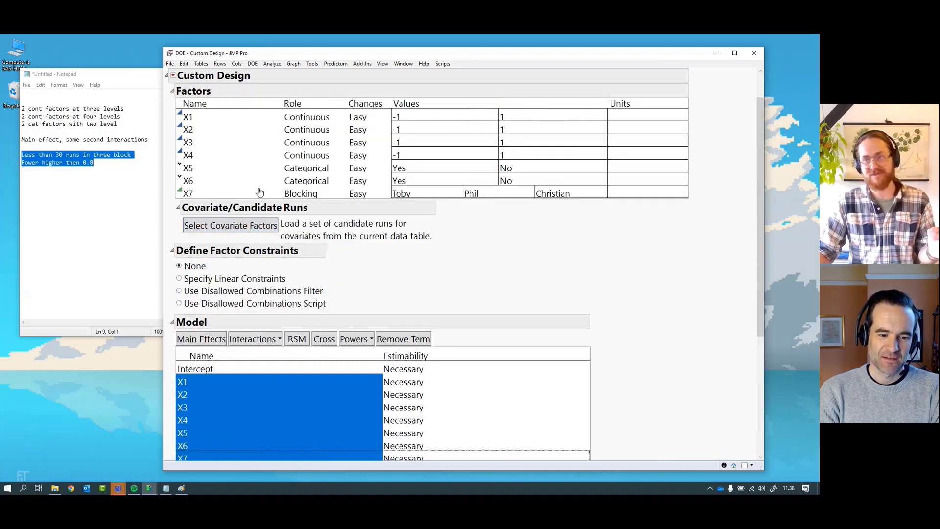
{"action": "left_click_drag", "start_coordinate": [318, 198], "coordinate": [320, 223]}
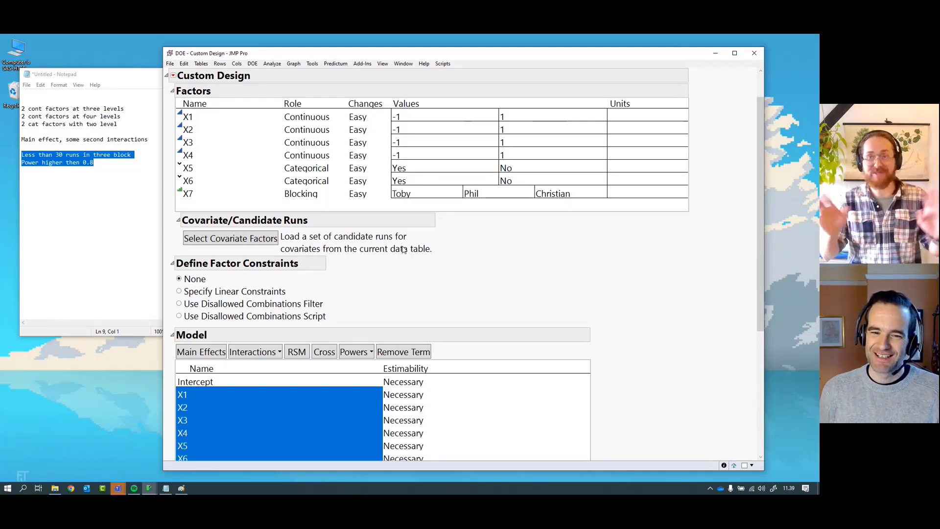
- Add second-order power terms for X1, X2, X3 and X4 to the model
{"action": "scroll", "coordinate": [533, 281], "scroll_direction": "down", "scroll_amount": 3}
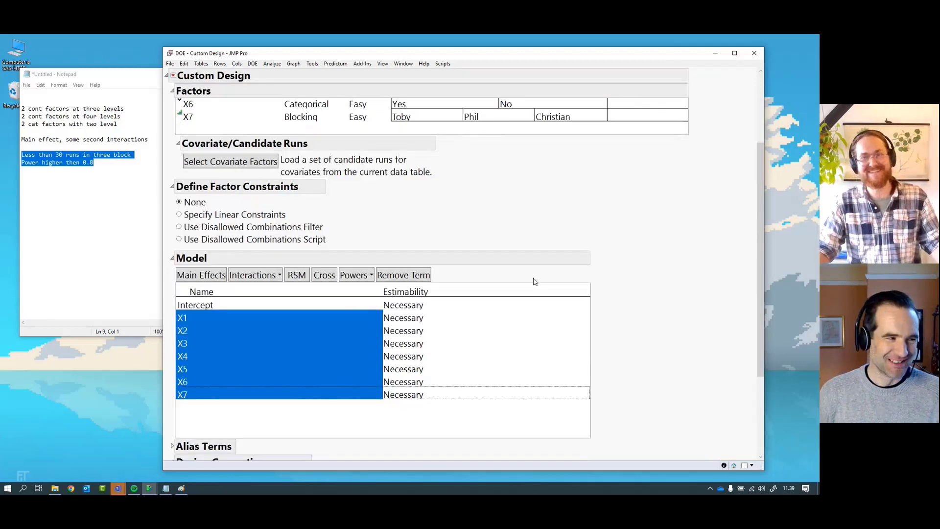
{"action": "scroll", "coordinate": [536, 277], "scroll_direction": "down", "scroll_amount": 1}
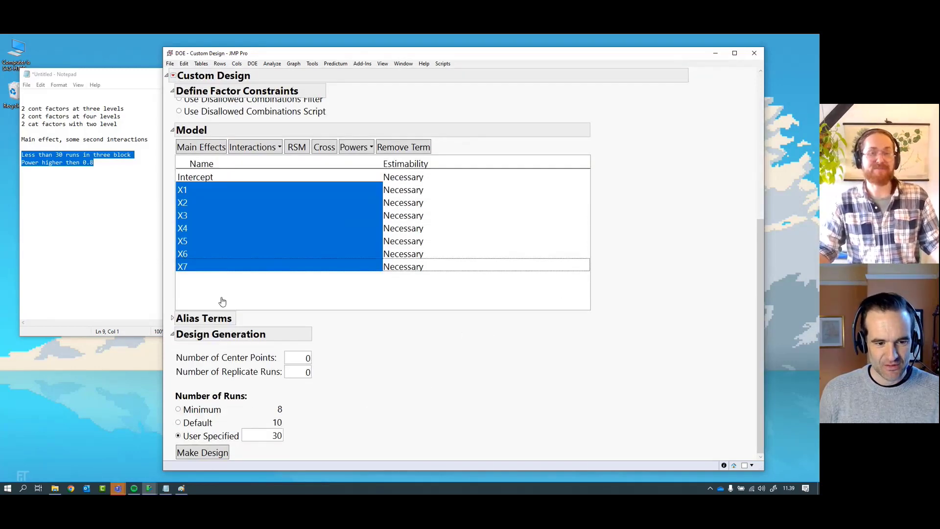
{"action": "left_click", "coordinate": [199, 193]}
{"action": "left_click", "coordinate": [202, 203], "text": "shift"}
{"action": "left_click", "coordinate": [233, 228], "text": "shift"}
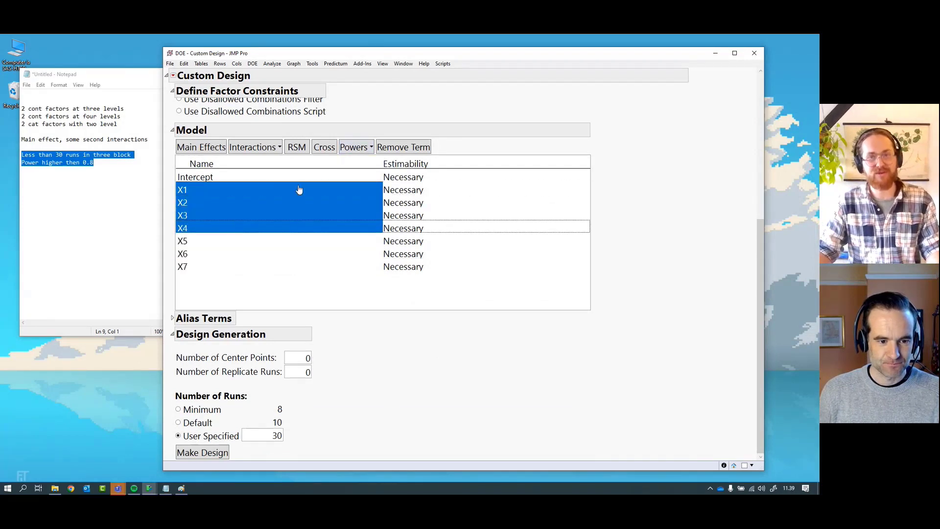
{"action": "left_click", "coordinate": [349, 148]}
{"action": "left_click", "coordinate": [360, 161]}
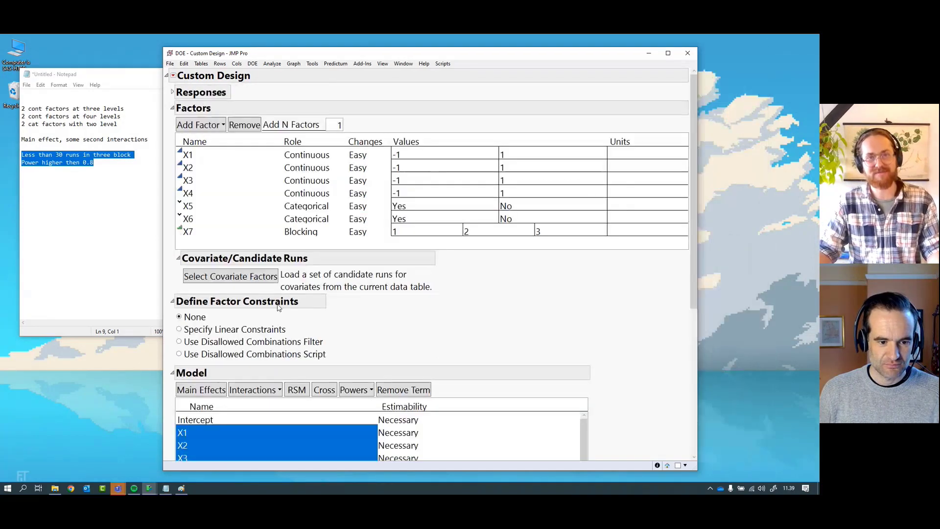
{"action": "scroll", "coordinate": [258, 314], "scroll_direction": "down", "scroll_amount": 3}
{"action": "left_click", "coordinate": [205, 343]}
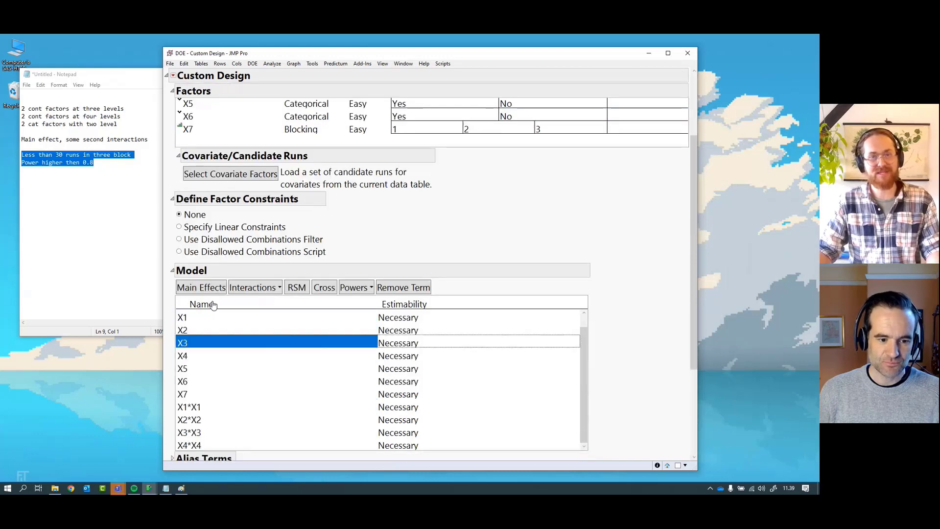
{"action": "scroll", "coordinate": [230, 147], "scroll_direction": "up", "scroll_amount": 2}
{"action": "left_click", "coordinate": [225, 135]}
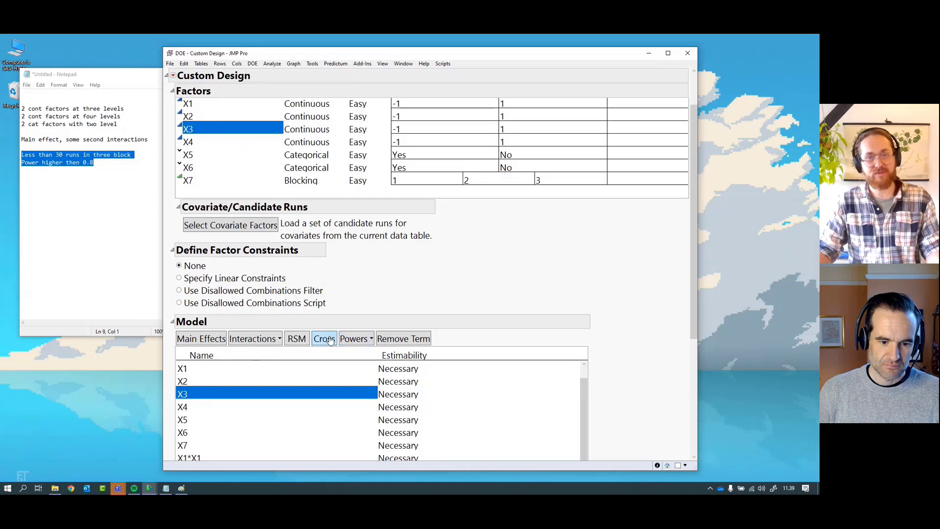
{"action": "scroll", "coordinate": [331, 344], "scroll_direction": "down", "scroll_amount": 3}
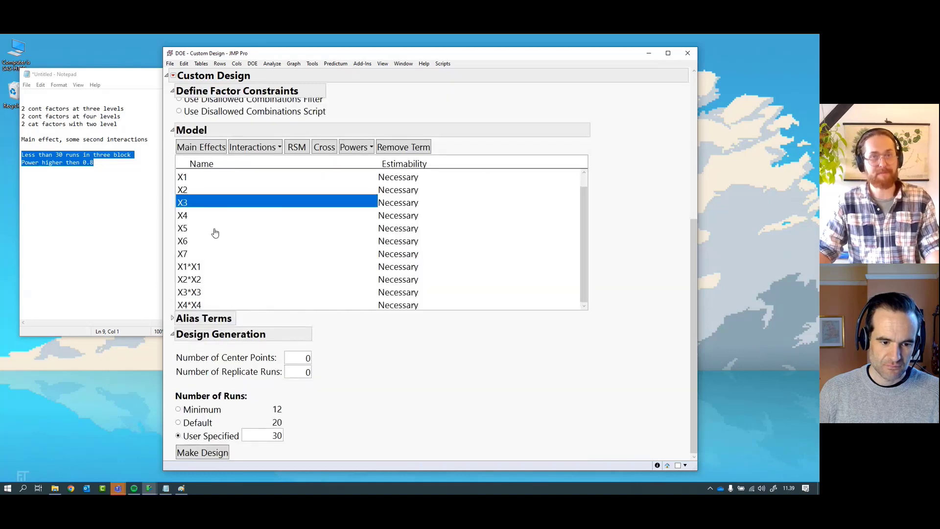
{"action": "left_click", "coordinate": [205, 215]}
{"action": "scroll", "coordinate": [214, 234], "scroll_direction": "up", "scroll_amount": 5}
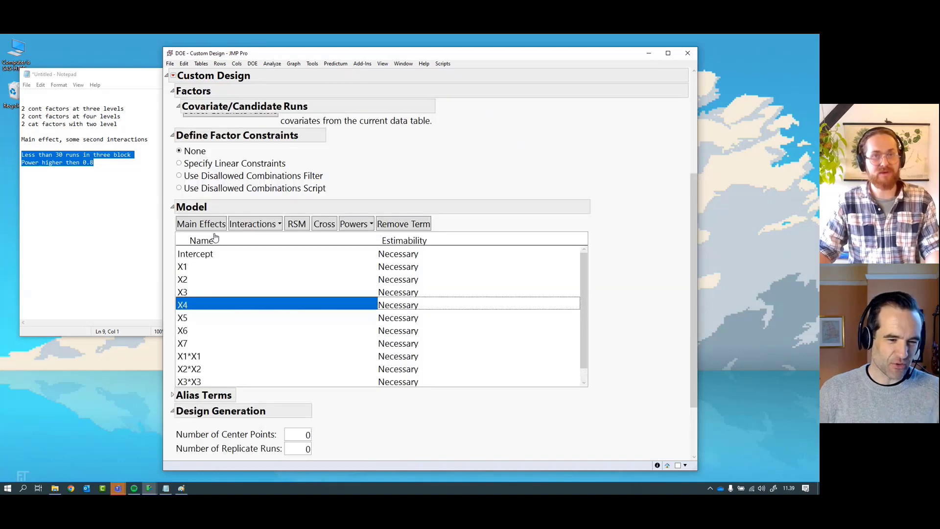
{"action": "scroll", "coordinate": [252, 342], "scroll_direction": "down", "scroll_amount": 4}
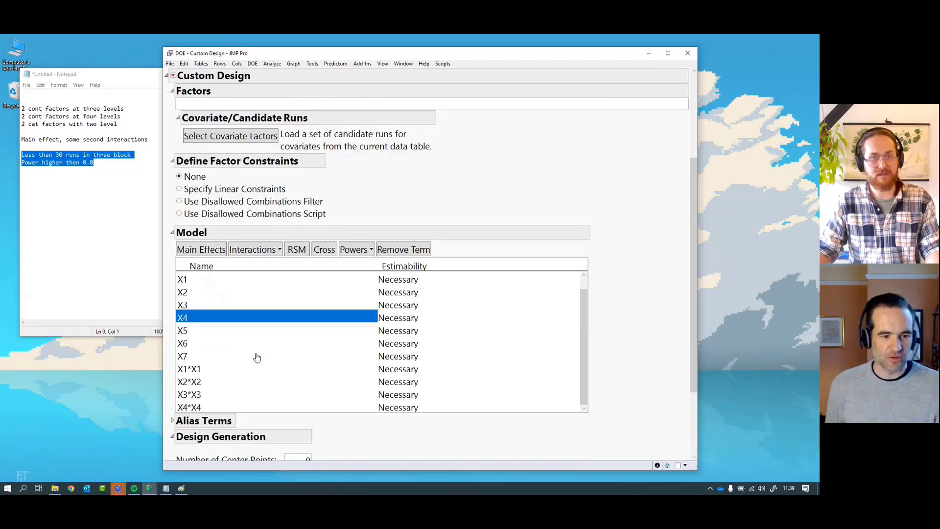
- Enlarge the model term list and add the cubic term X3*X3*X3 by crossing X3*X3 with factor X3
{"action": "left_click_drag", "start_coordinate": [244, 360], "coordinate": [247, 424]}
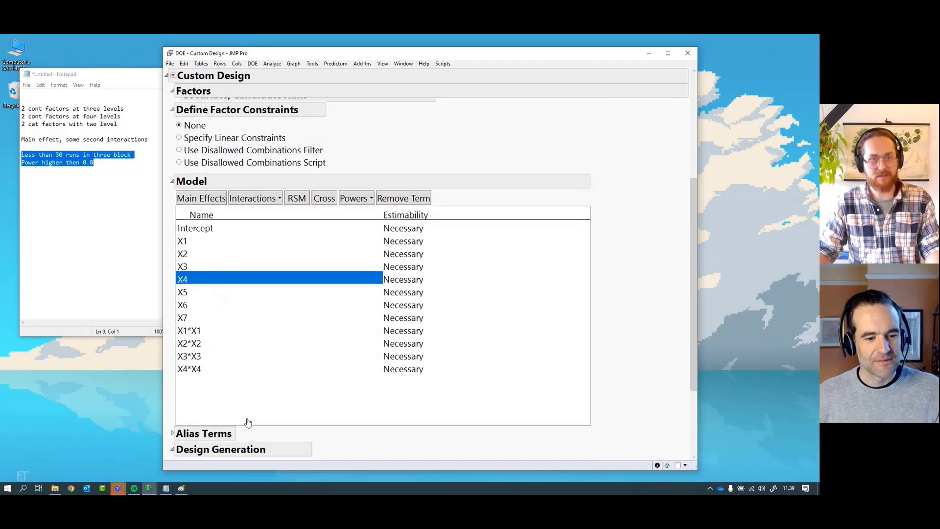
{"action": "left_click", "coordinate": [222, 368]}
{"action": "left_click", "coordinate": [218, 358]}
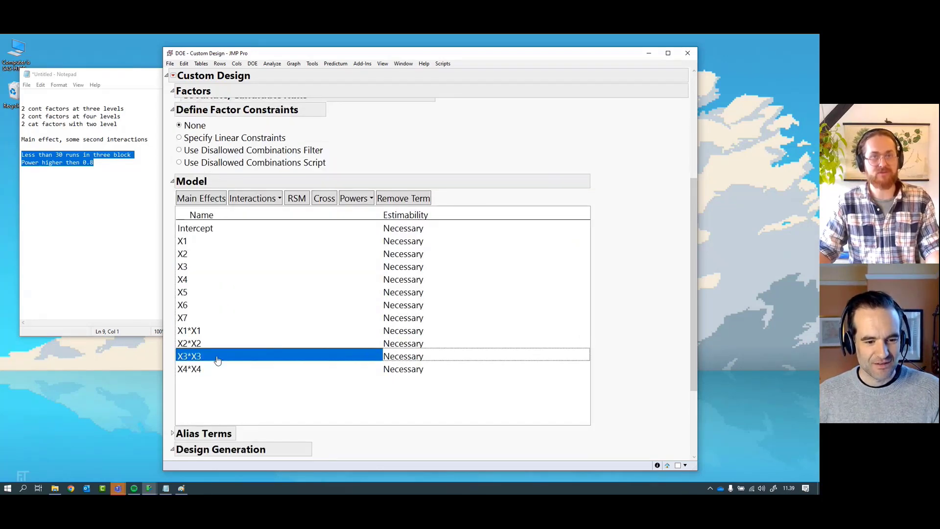
{"action": "scroll", "coordinate": [220, 318], "scroll_direction": "up", "scroll_amount": 3}
{"action": "scroll", "coordinate": [199, 110], "scroll_direction": "up", "scroll_amount": 1}
{"action": "left_click", "coordinate": [200, 116]}
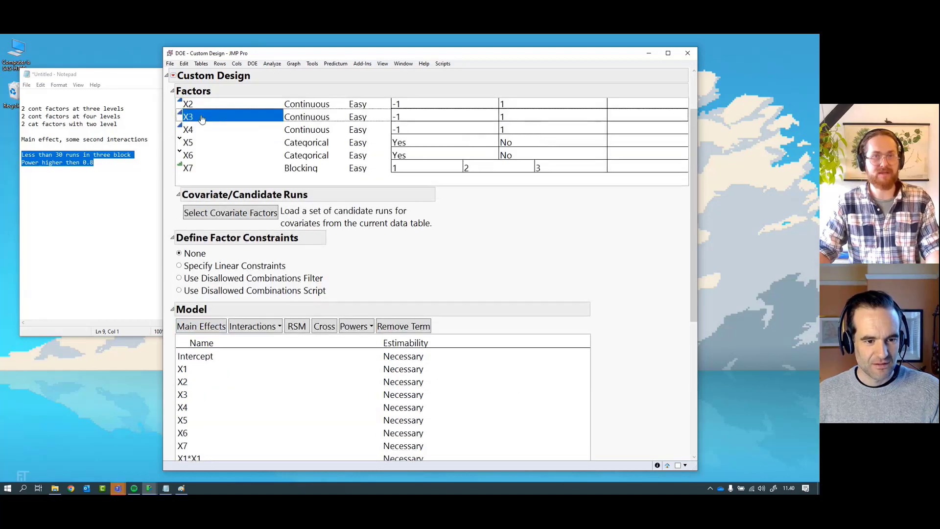
{"action": "left_click", "coordinate": [324, 331]}
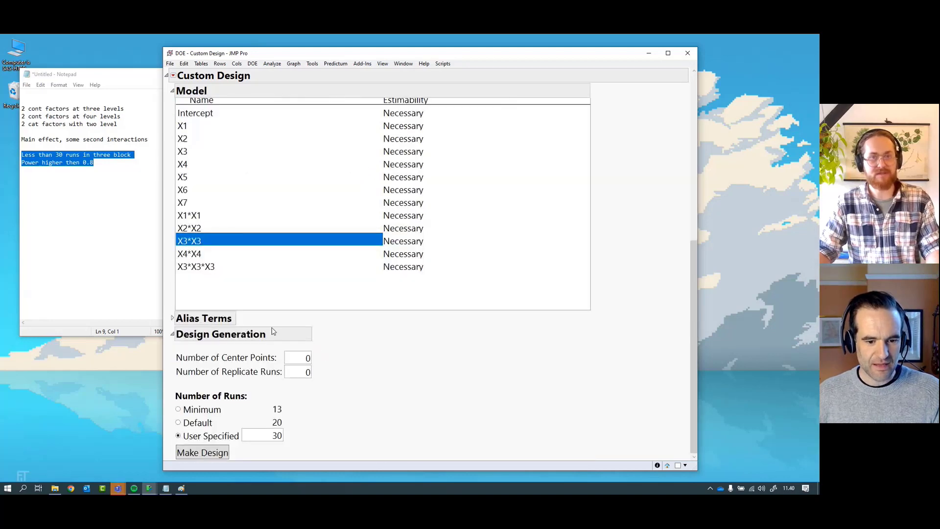
- Add the cubic term X4*X4*X4 to the model by crossing the X4*X4 term with factor X4
{"action": "left_click", "coordinate": [219, 256]}
{"action": "scroll", "coordinate": [220, 267], "scroll_direction": "up", "scroll_amount": 1}
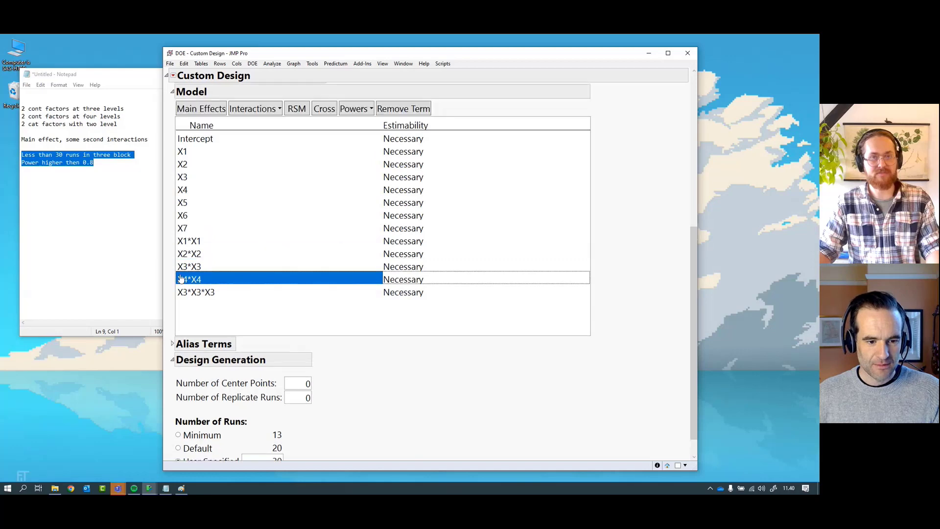
{"action": "scroll", "coordinate": [233, 292], "scroll_direction": "up", "scroll_amount": 8}
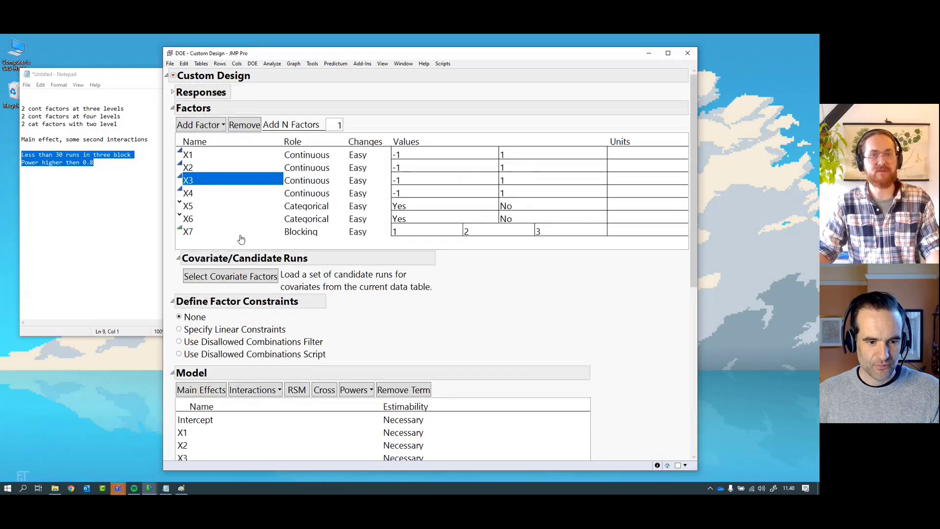
{"action": "left_click", "coordinate": [219, 194]}
{"action": "left_click", "coordinate": [322, 388]}
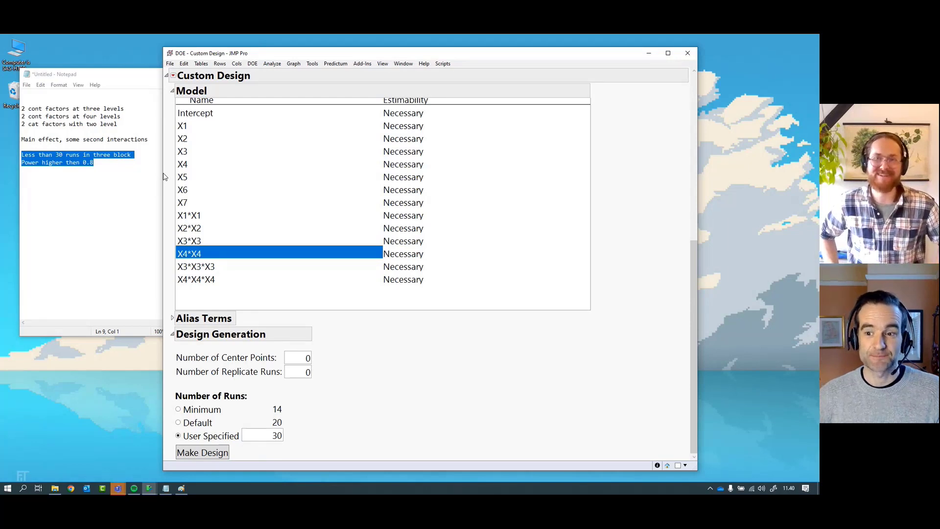
{"action": "scroll", "coordinate": [202, 215], "scroll_direction": "up", "scroll_amount": 3}
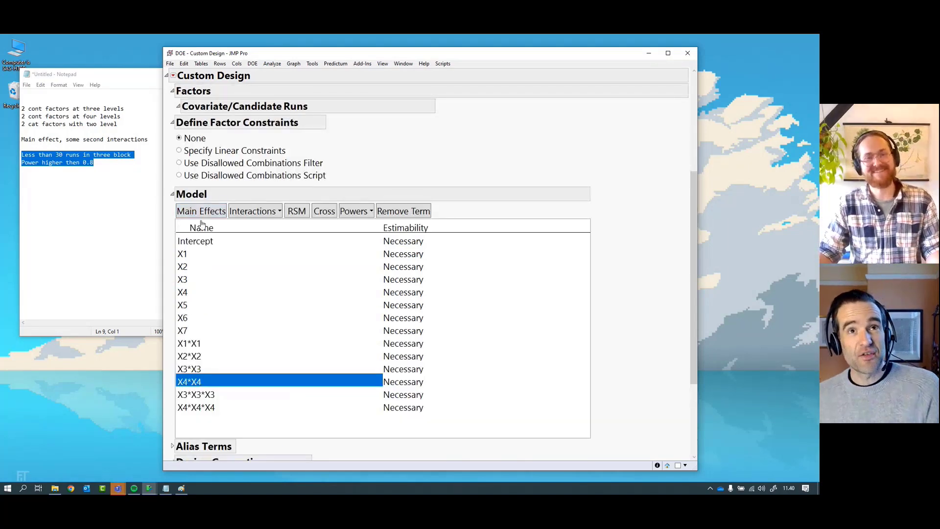
{"action": "scroll", "coordinate": [205, 234], "scroll_direction": "down", "scroll_amount": 3}
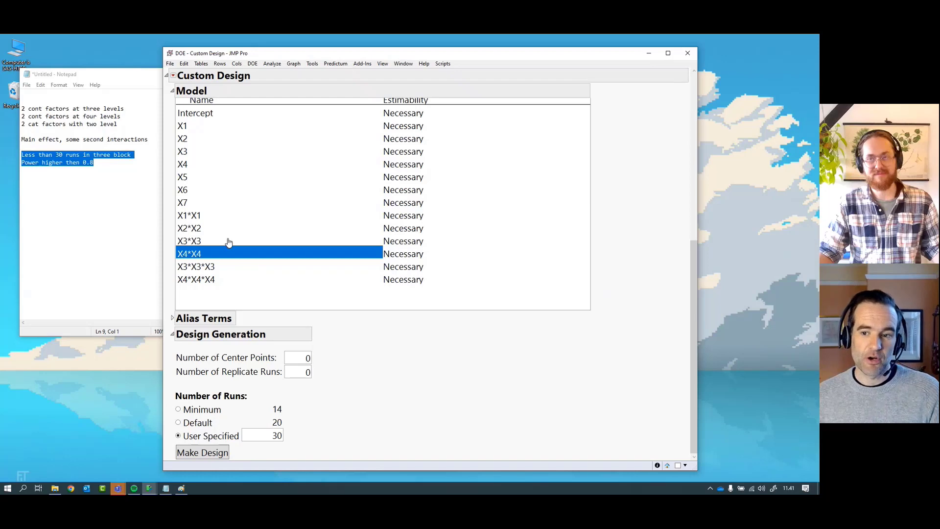
{"action": "left_click", "coordinate": [252, 304]}
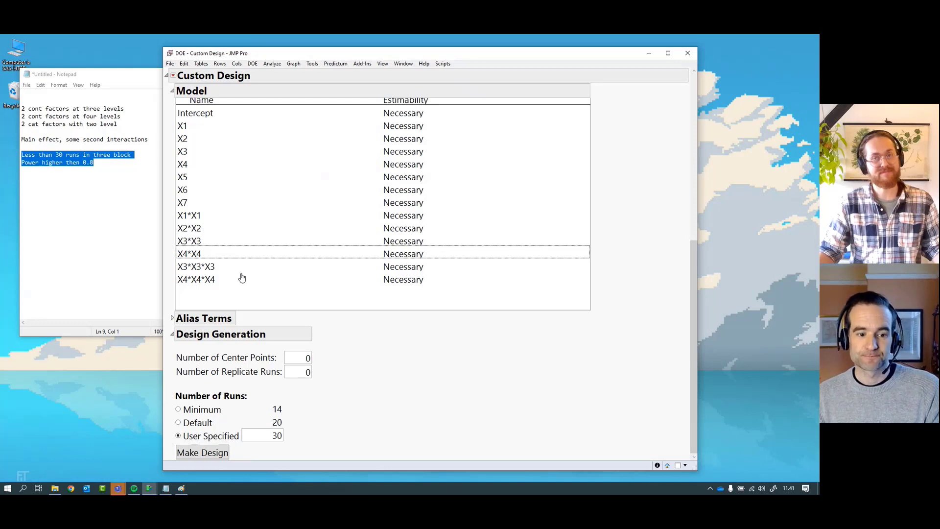
{"action": "left_click", "coordinate": [225, 200]}
{"action": "left_click_drag", "start_coordinate": [225, 199], "coordinate": [209, 129]}
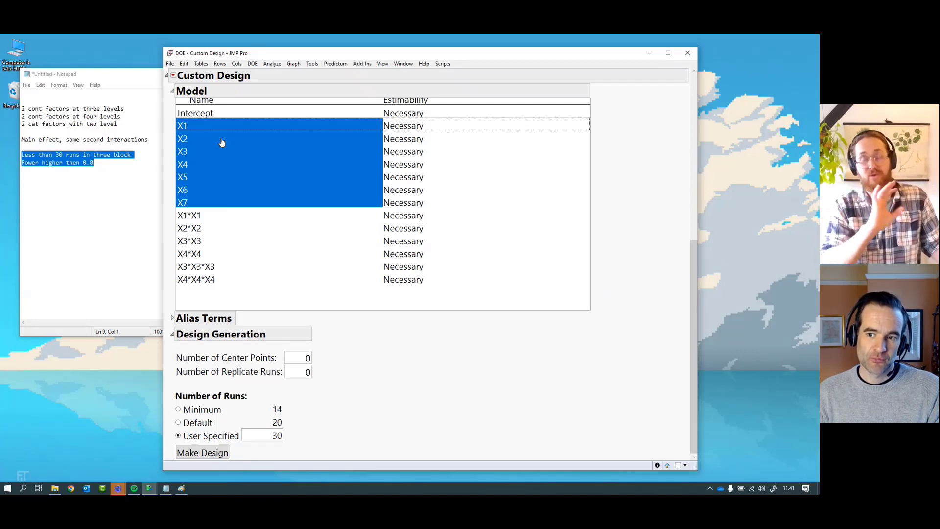
{"action": "scroll", "coordinate": [222, 142], "scroll_direction": "up", "scroll_amount": 2}
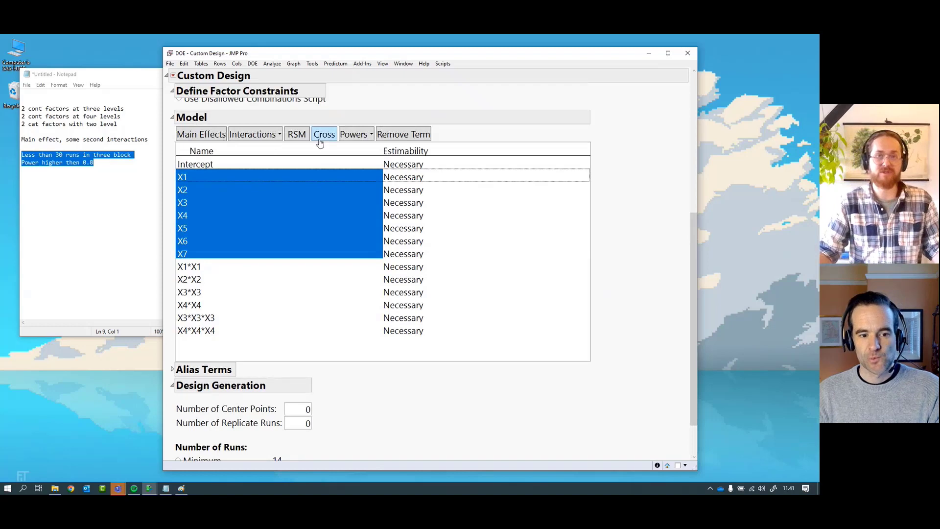
{"action": "left_click", "coordinate": [230, 182]}
{"action": "scroll", "coordinate": [232, 186], "scroll_direction": "up", "scroll_amount": 8}
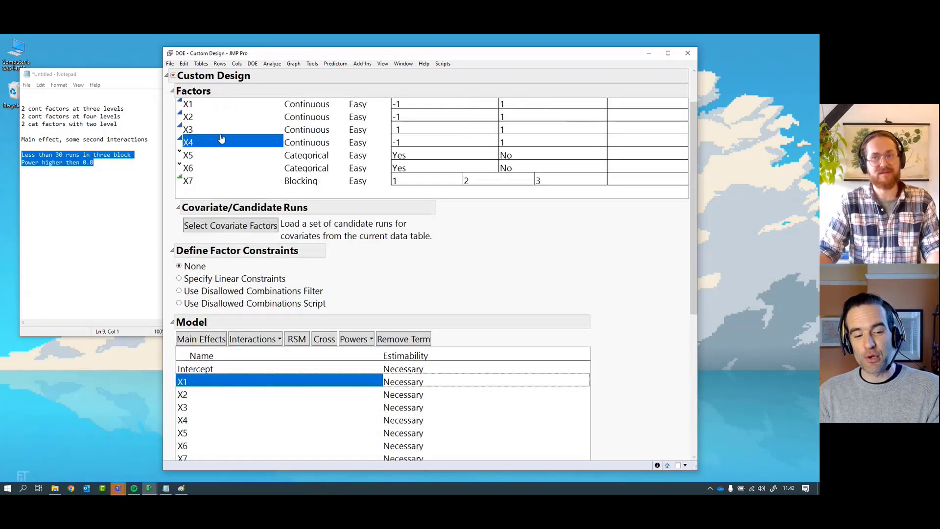
{"action": "scroll", "coordinate": [253, 304], "scroll_direction": "down", "scroll_amount": 3}
{"action": "left_click", "coordinate": [219, 382]}
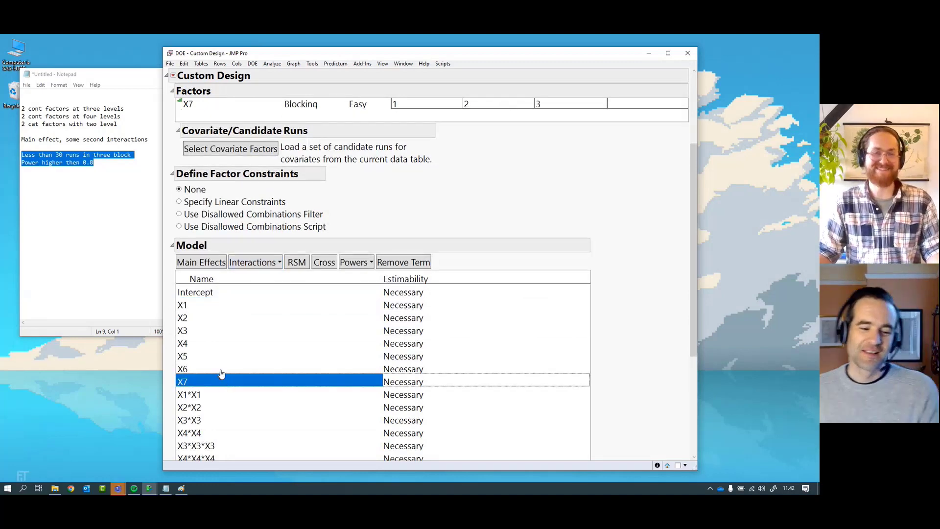
{"action": "left_click_drag", "start_coordinate": [220, 372], "coordinate": [210, 307]}
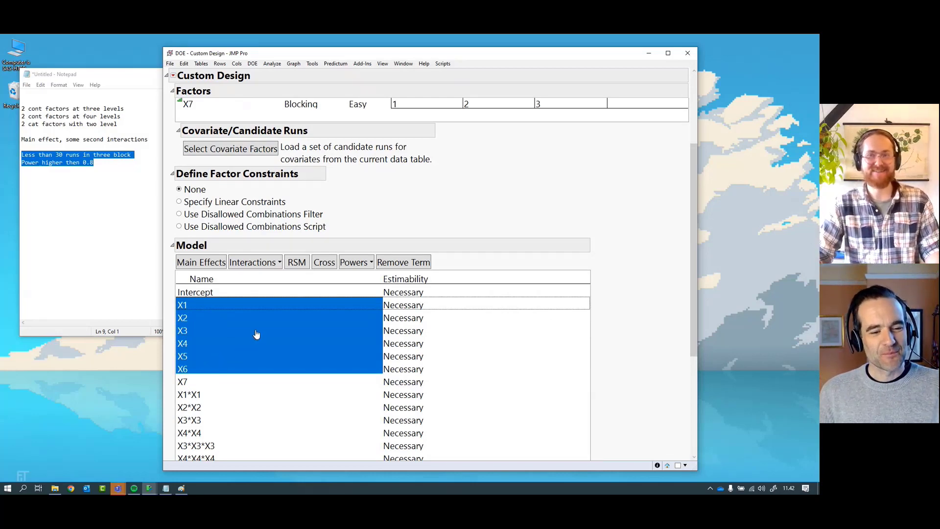
{"action": "scroll", "coordinate": [232, 352], "scroll_direction": "up", "scroll_amount": 4}
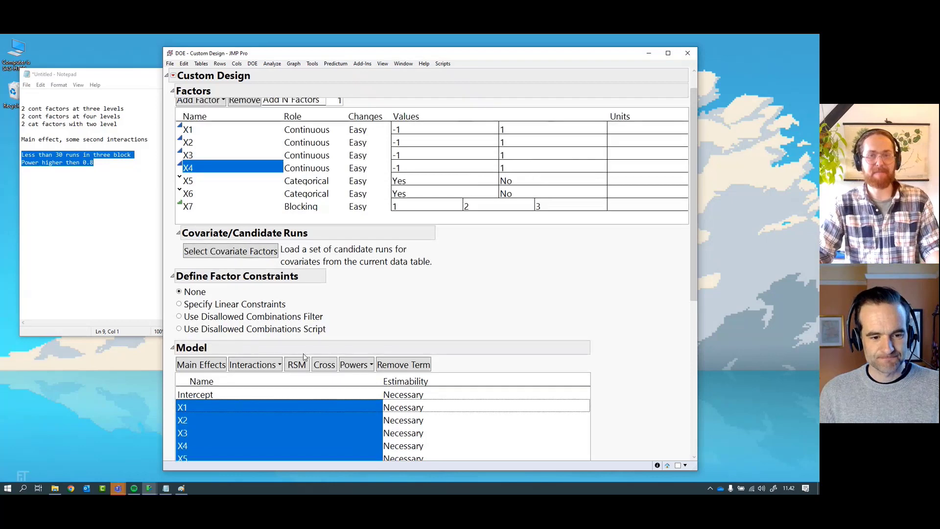
{"action": "left_click", "coordinate": [205, 157]}
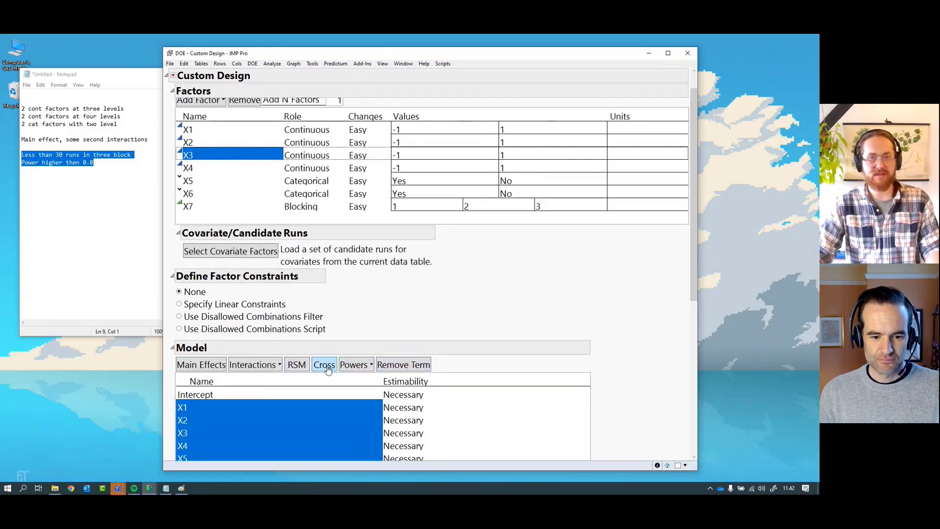
{"action": "left_click", "coordinate": [270, 366]}
{"action": "scroll", "coordinate": [274, 387], "scroll_direction": "down", "scroll_amount": 10}
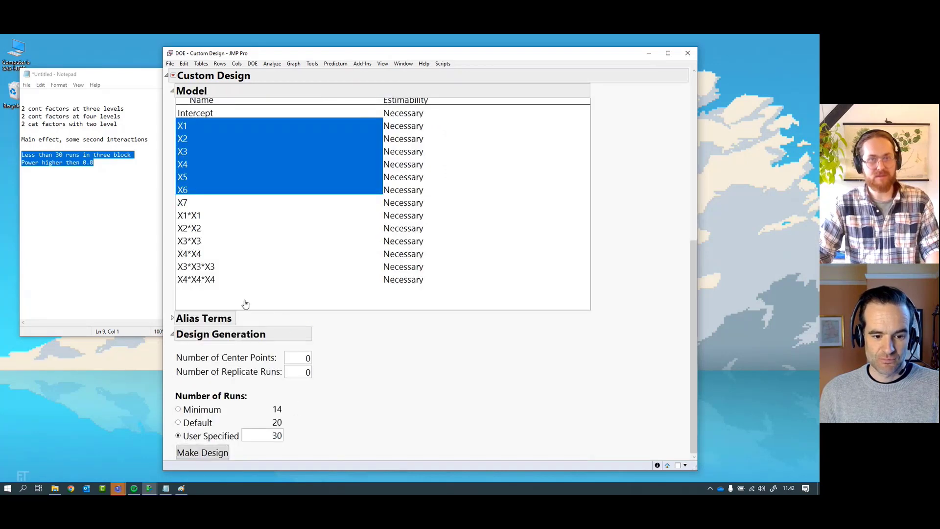
- Add all second-order interactions among factors X1 to X6 to the model and enlarge the term list to fit them
{"action": "left_click_drag", "start_coordinate": [230, 310], "coordinate": [247, 361]}
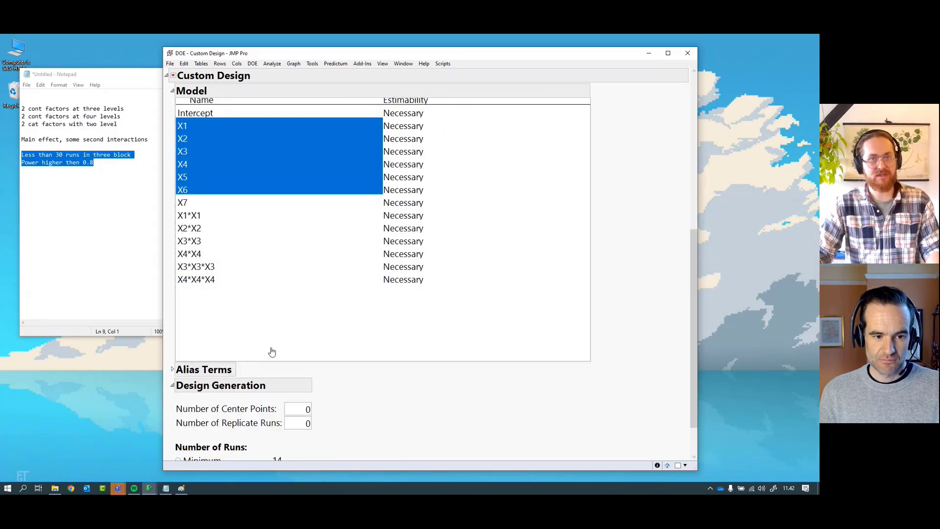
{"action": "scroll", "coordinate": [225, 298], "scroll_direction": "up", "scroll_amount": 1}
{"action": "scroll", "coordinate": [226, 299], "scroll_direction": "up", "scroll_amount": 5}
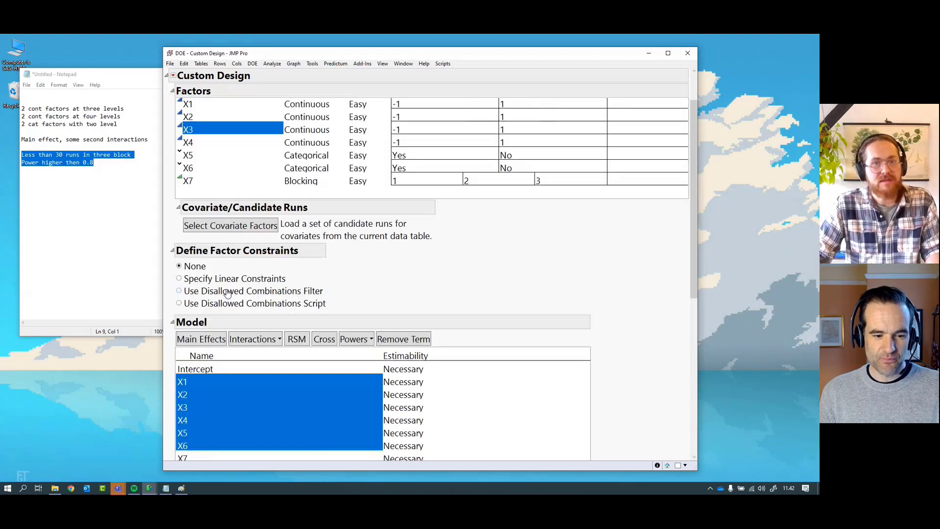
{"action": "scroll", "coordinate": [227, 293], "scroll_direction": "up", "scroll_amount": 1}
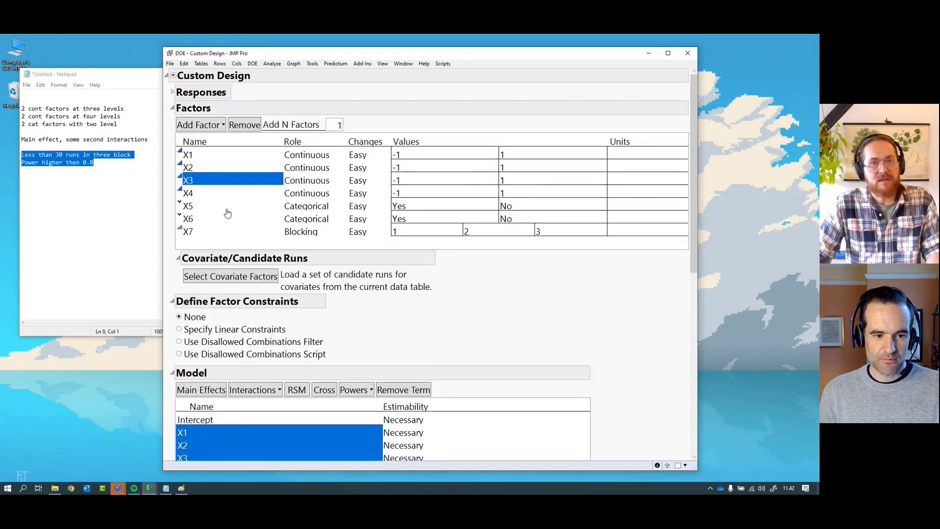
{"action": "left_click_drag", "start_coordinate": [204, 159], "coordinate": [204, 220]}
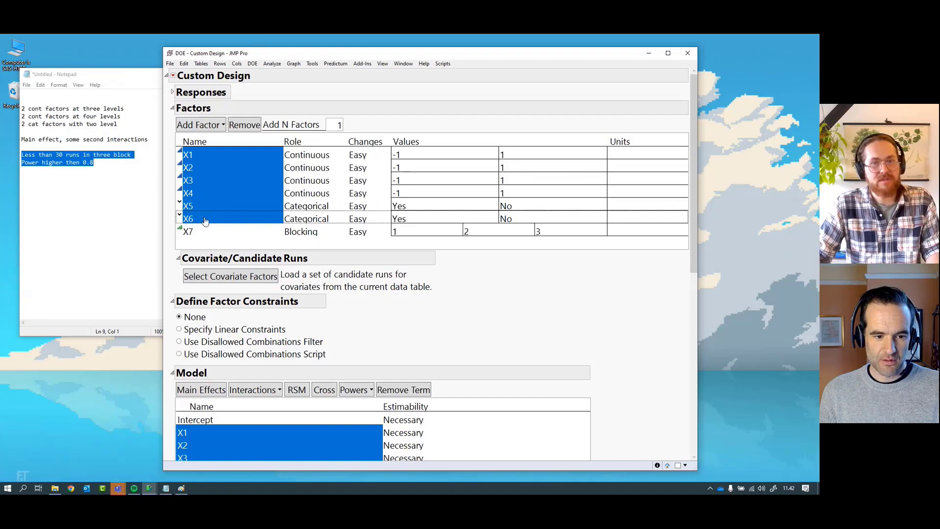
{"action": "left_click", "coordinate": [250, 391]}
{"action": "left_click", "coordinate": [254, 403]}
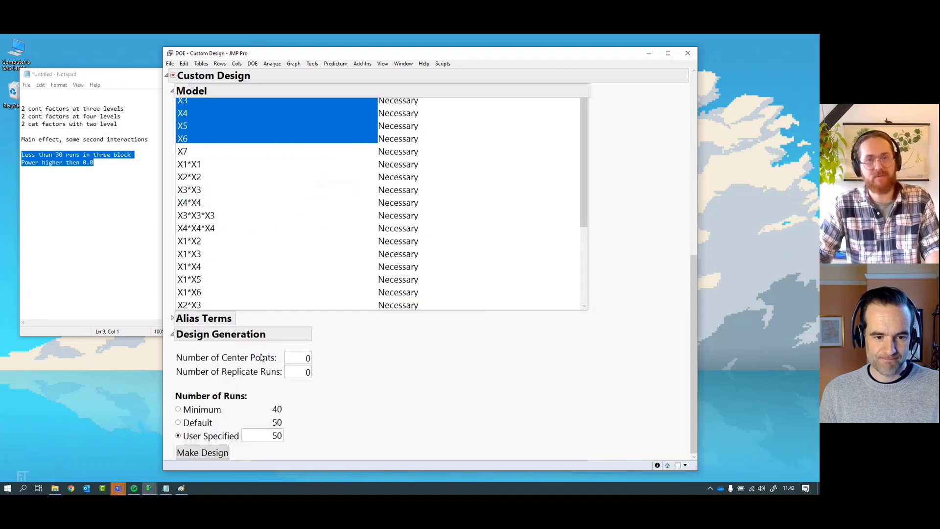
{"action": "left_click_drag", "start_coordinate": [281, 309], "coordinate": [287, 437]}
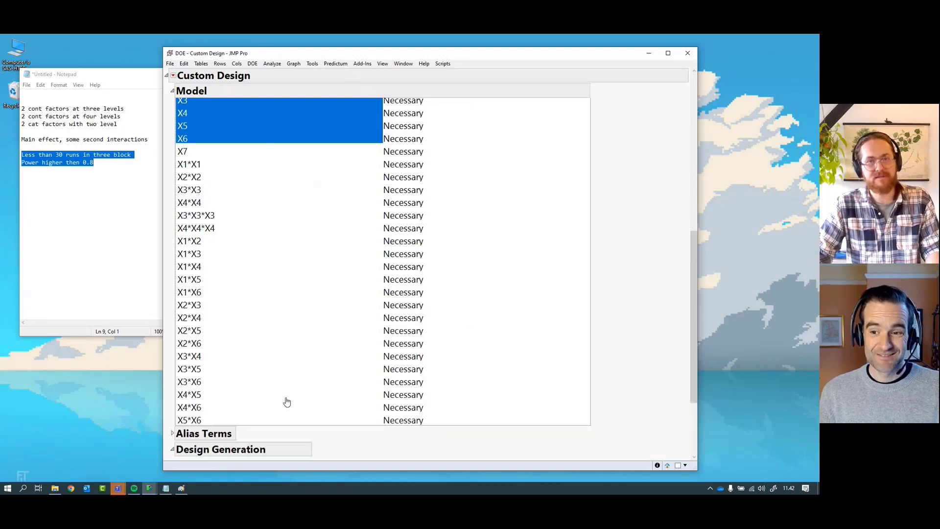
- Examine the model terms, the run count options and the levels of blocking factor X7
{"action": "scroll", "coordinate": [294, 375], "scroll_direction": "down", "scroll_amount": 3}
{"action": "scroll", "coordinate": [300, 235], "scroll_direction": "up", "scroll_amount": 5}
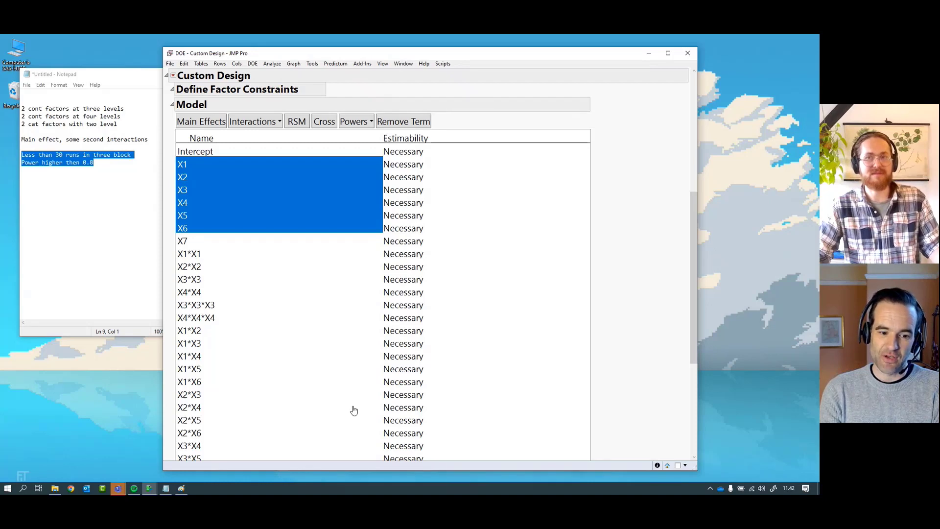
{"action": "scroll", "coordinate": [354, 411], "scroll_direction": "down", "scroll_amount": 5}
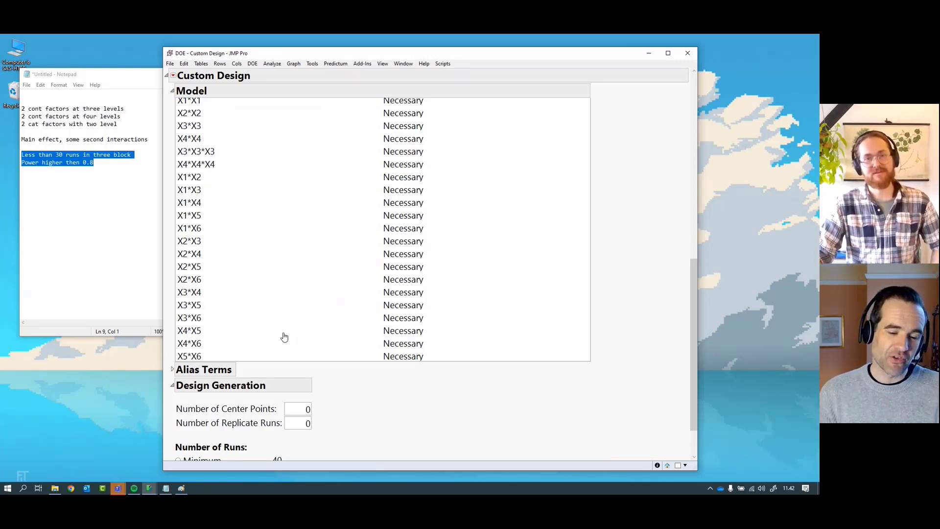
{"action": "scroll", "coordinate": [295, 368], "scroll_direction": "down", "scroll_amount": 2}
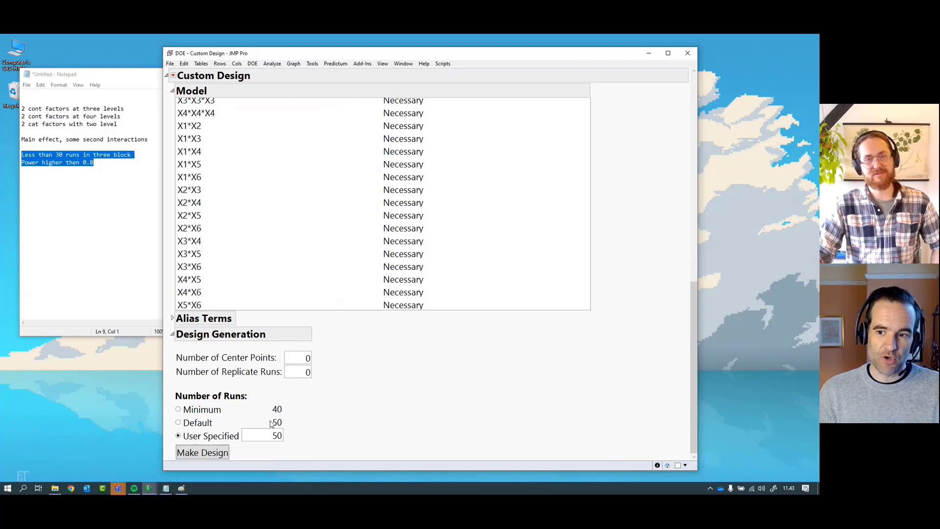
{"action": "scroll", "coordinate": [300, 411], "scroll_direction": "up", "scroll_amount": 9}
{"action": "scroll", "coordinate": [347, 401], "scroll_direction": "up", "scroll_amount": 3}
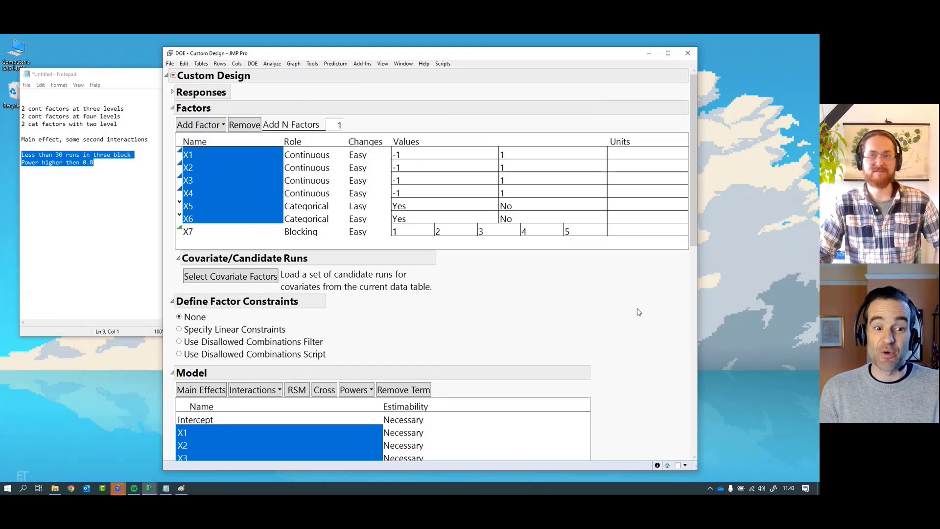
{"action": "scroll", "coordinate": [635, 322], "scroll_direction": "down", "scroll_amount": 10}
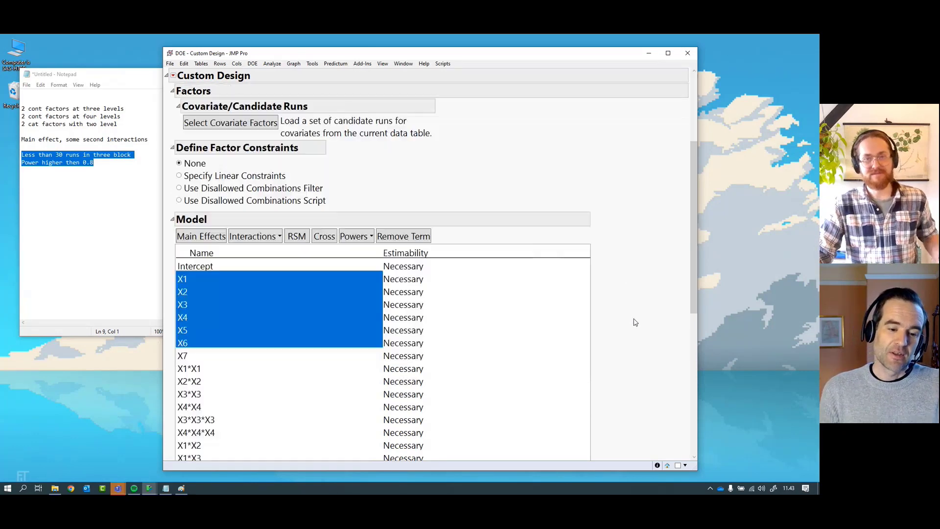
{"action": "scroll", "coordinate": [250, 331], "scroll_direction": "down", "scroll_amount": 4}
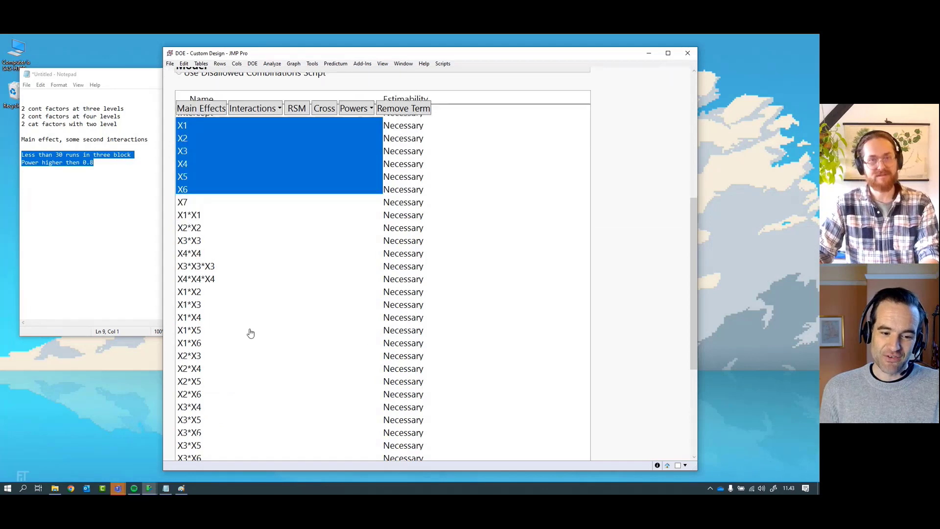
{"action": "scroll", "coordinate": [245, 318], "scroll_direction": "down", "scroll_amount": 1}
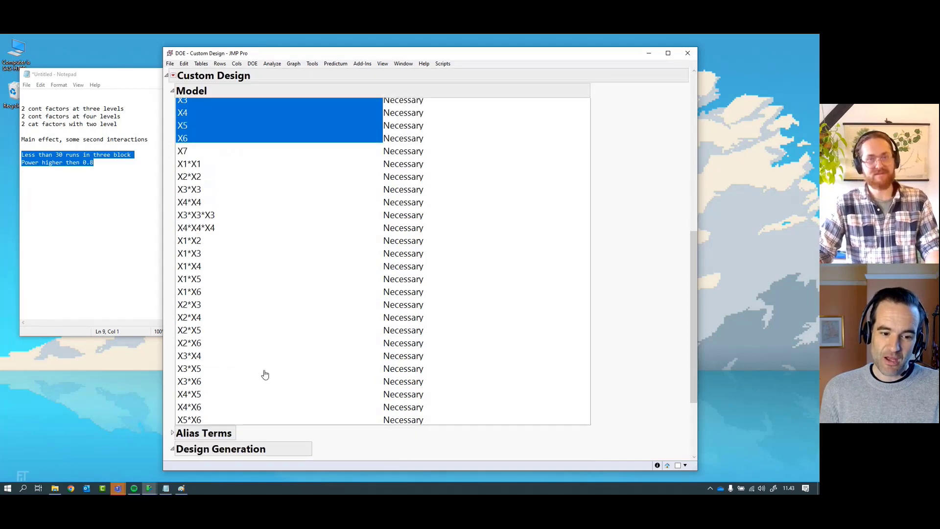
- Set the estimability of all interaction terms from X1*X2 through X5*X6 to If Possible and check the run count options
{"action": "left_click", "coordinate": [218, 241]}
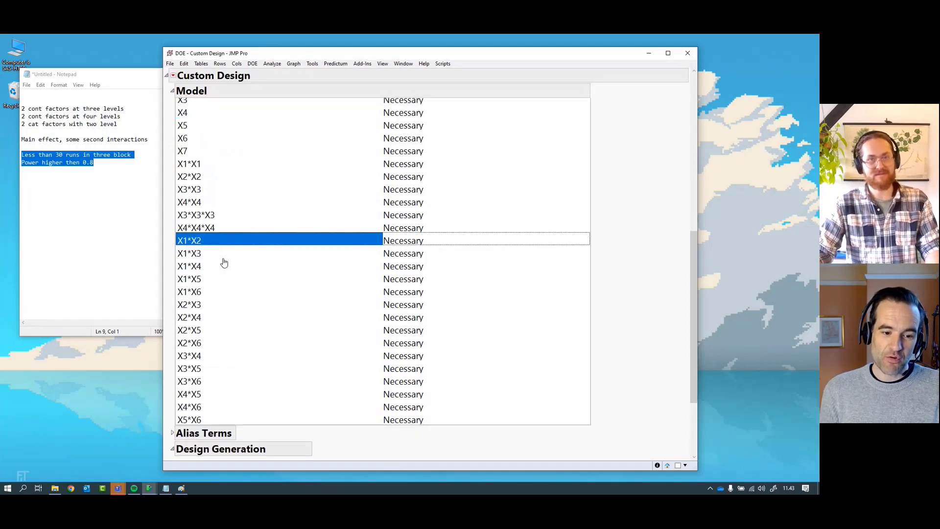
{"action": "left_click", "coordinate": [228, 420], "text": "shift"}
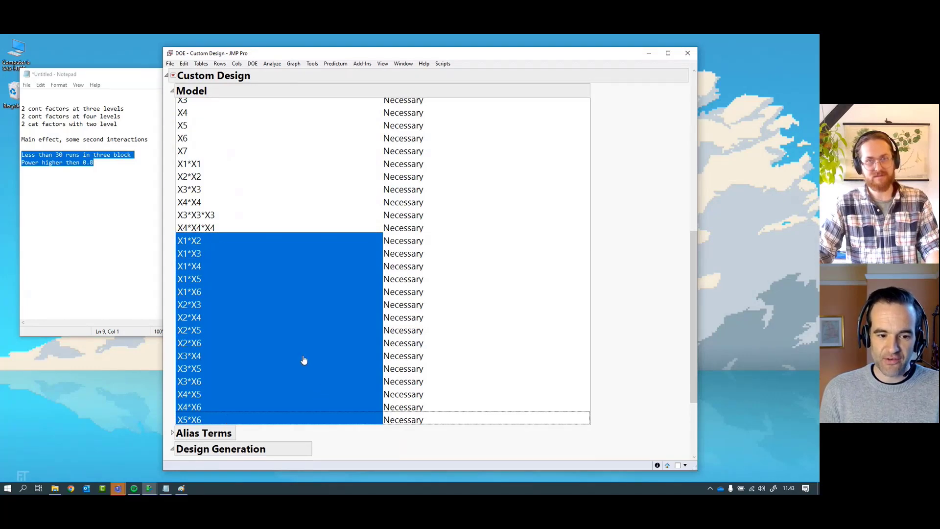
{"action": "scroll", "coordinate": [276, 310], "scroll_direction": "up", "scroll_amount": 2}
{"action": "scroll", "coordinate": [276, 309], "scroll_direction": "down", "scroll_amount": 3}
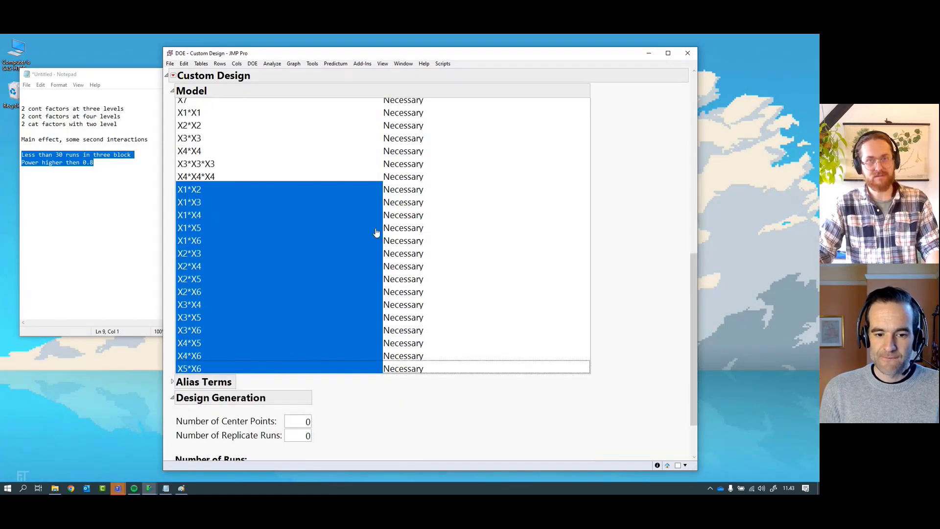
{"action": "left_click", "coordinate": [412, 192]}
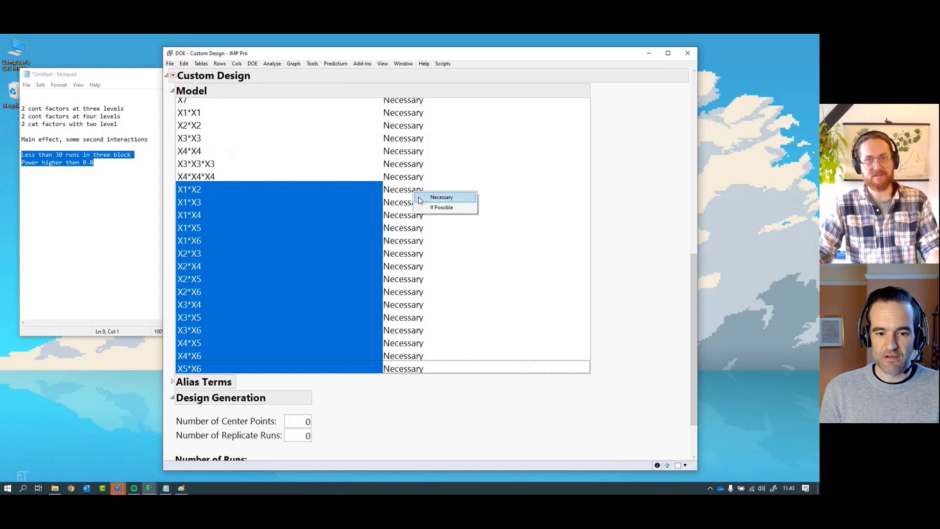
{"action": "left_click", "coordinate": [431, 207]}
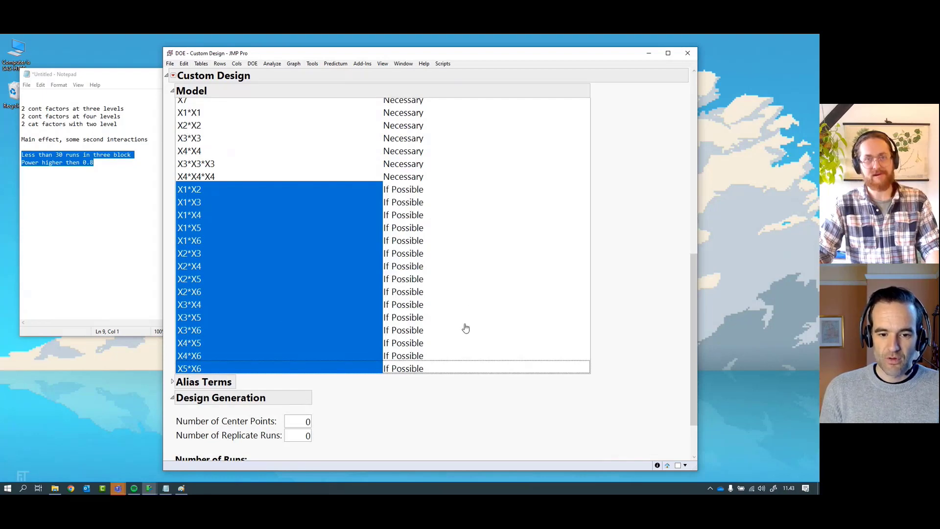
{"action": "scroll", "coordinate": [447, 370], "scroll_direction": "down", "scroll_amount": 2}
{"action": "scroll", "coordinate": [448, 370], "scroll_direction": "up", "scroll_amount": 1}
{"action": "scroll", "coordinate": [448, 366], "scroll_direction": "down", "scroll_amount": 1}
{"action": "scroll", "coordinate": [448, 362], "scroll_direction": "up", "scroll_amount": 1}
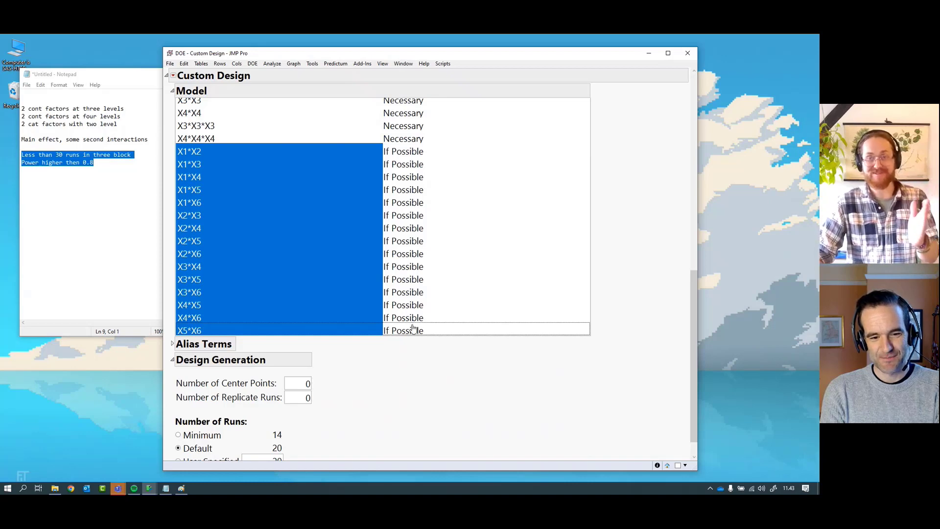
- Set the estimability of the interaction terms X1*X3 and X2*X4 to Necessary
{"action": "scroll", "coordinate": [358, 290], "scroll_direction": "up", "scroll_amount": 4}
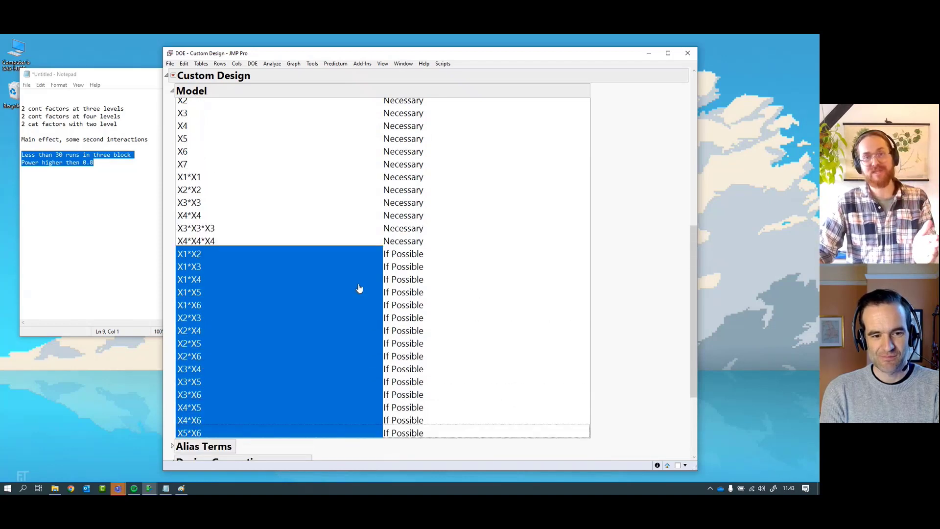
{"action": "left_click", "coordinate": [290, 270]}
{"action": "left_click", "coordinate": [398, 270]}
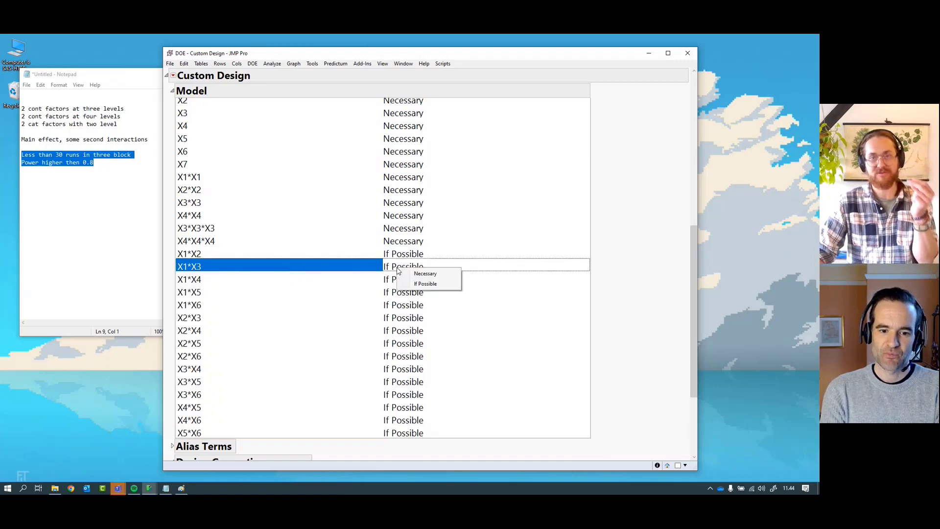
{"action": "left_click", "coordinate": [409, 275]}
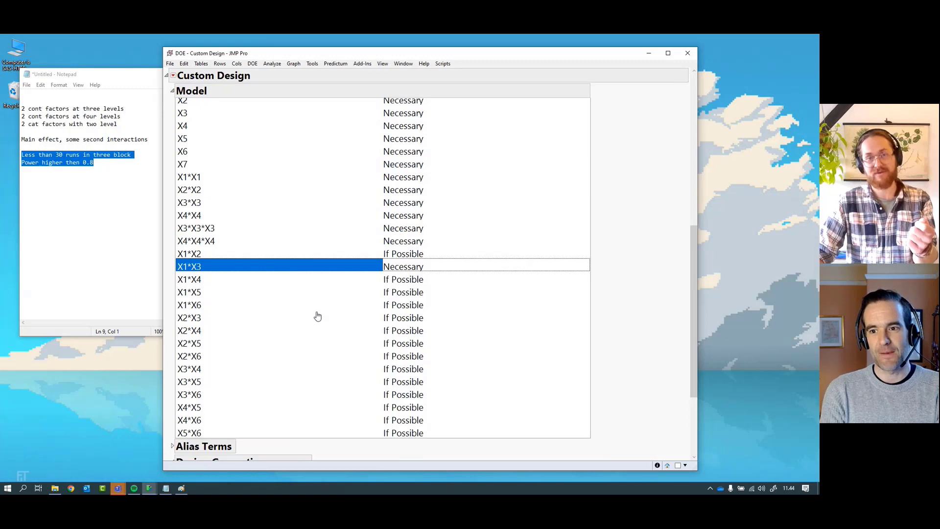
{"action": "left_click", "coordinate": [288, 328]}
{"action": "left_click", "coordinate": [400, 332]}
{"action": "left_click", "coordinate": [419, 340]}
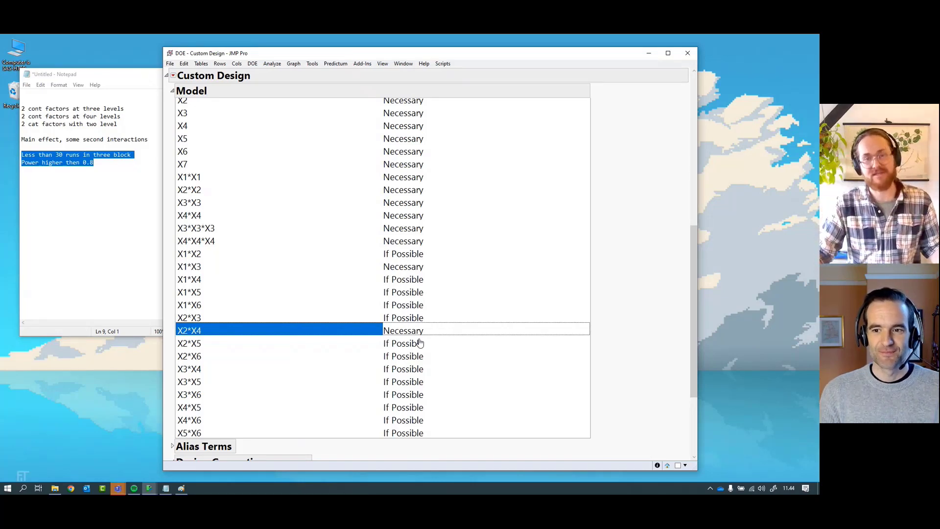
- Set the user-specified number of runs to 30 for the design generation
{"action": "scroll", "coordinate": [420, 345], "scroll_direction": "down", "scroll_amount": 5}
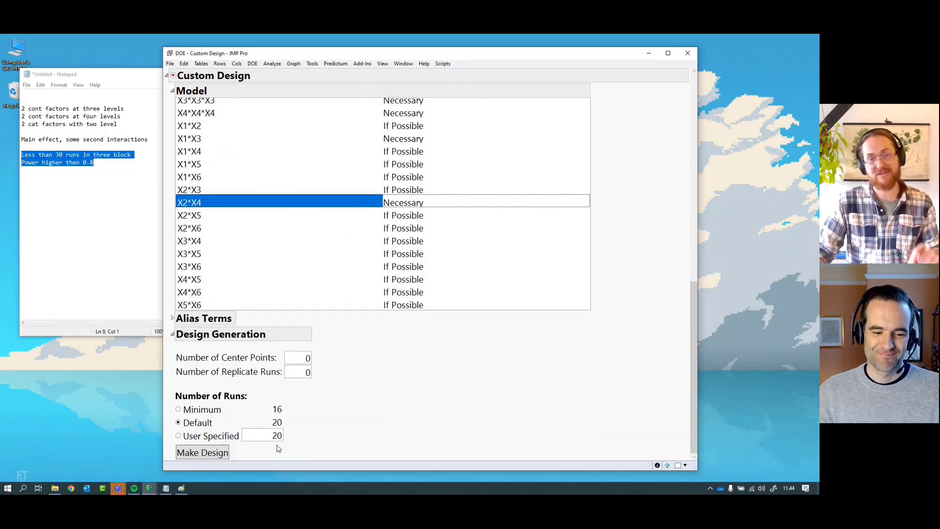
{"action": "left_click", "coordinate": [277, 440]}
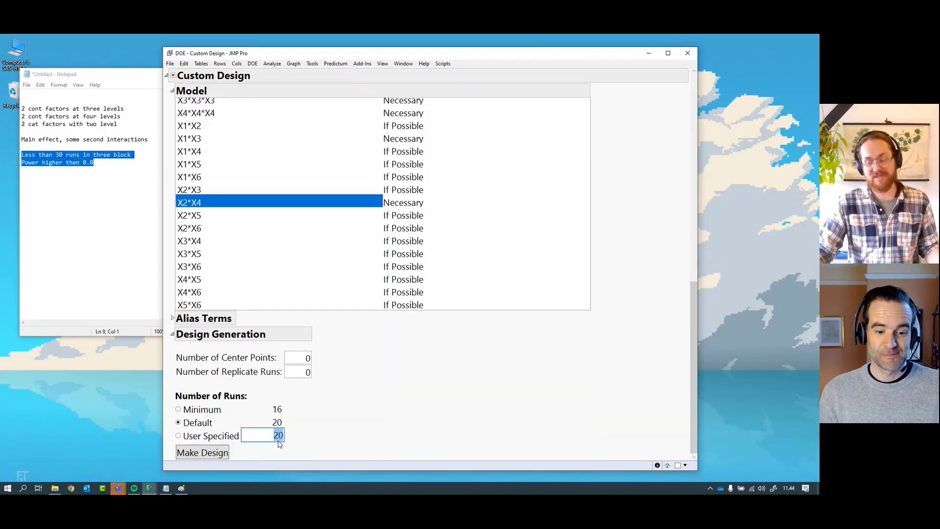
{"action": "type", "text": "30"}
{"action": "key", "text": "Return"}
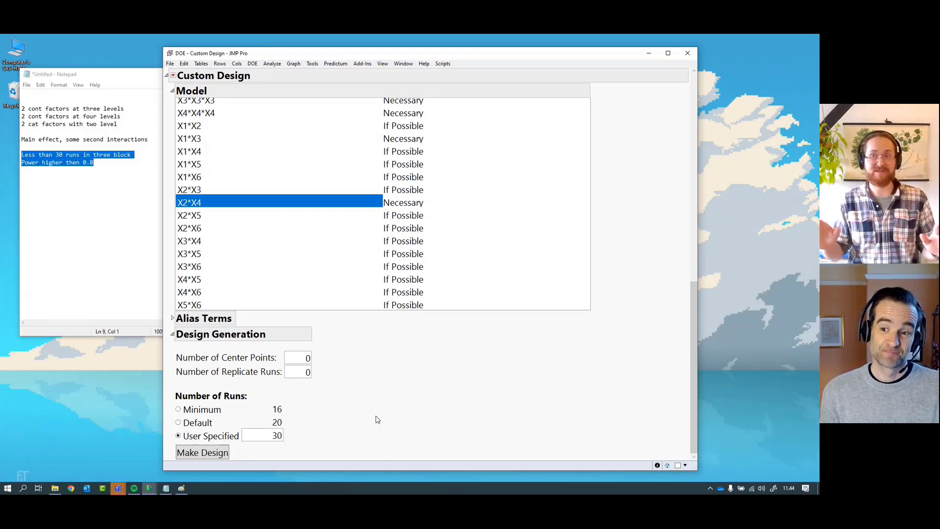
- Review the factors and model terms and generate the custom design
{"action": "scroll", "coordinate": [377, 419], "scroll_direction": "up", "scroll_amount": 15}
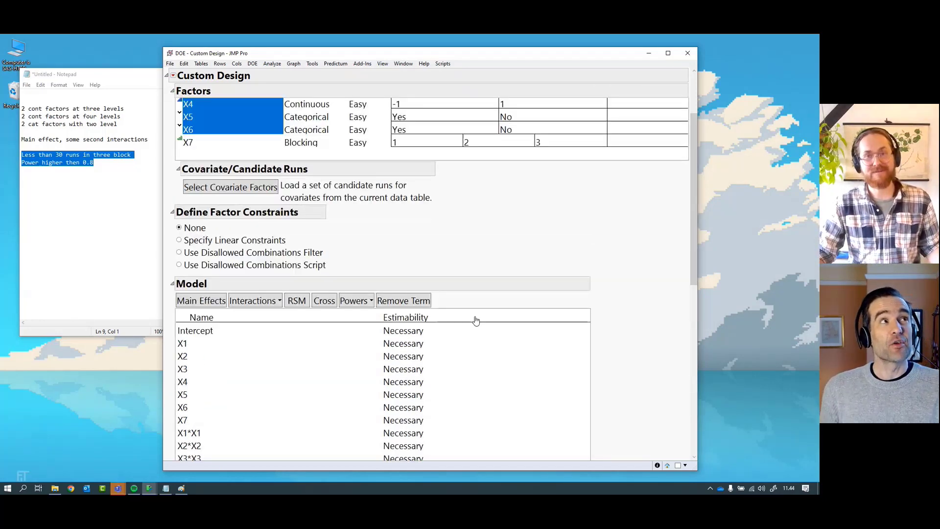
{"action": "scroll", "coordinate": [542, 352], "scroll_direction": "down", "scroll_amount": 12}
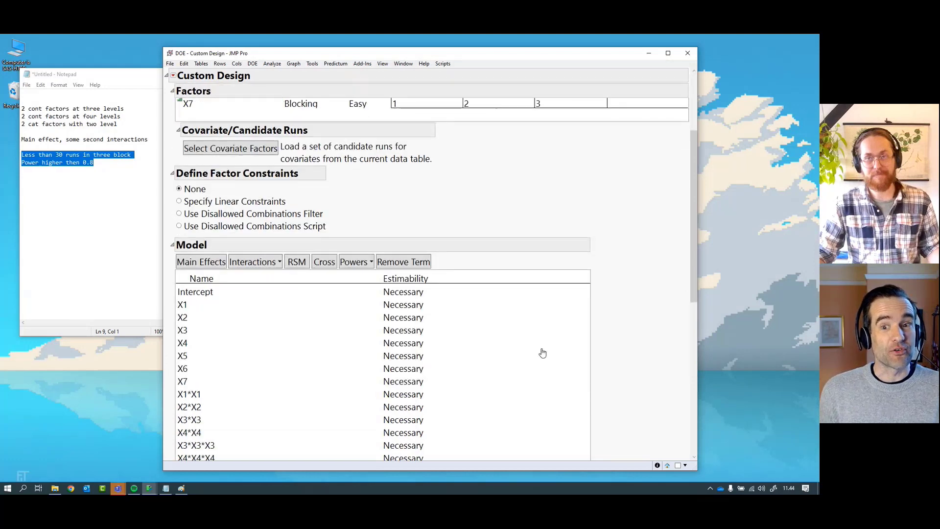
{"action": "scroll", "coordinate": [543, 352], "scroll_direction": "down", "scroll_amount": 5}
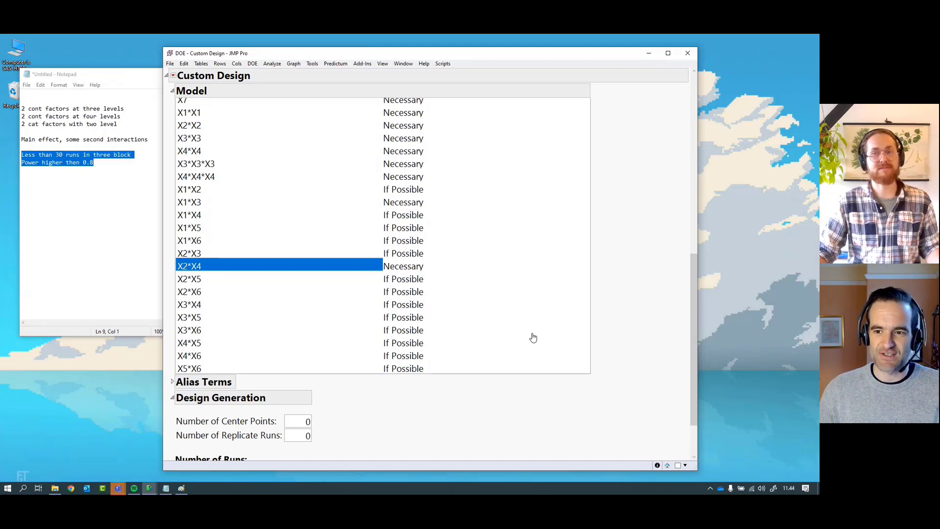
{"action": "scroll", "coordinate": [533, 338], "scroll_direction": "down", "scroll_amount": 2}
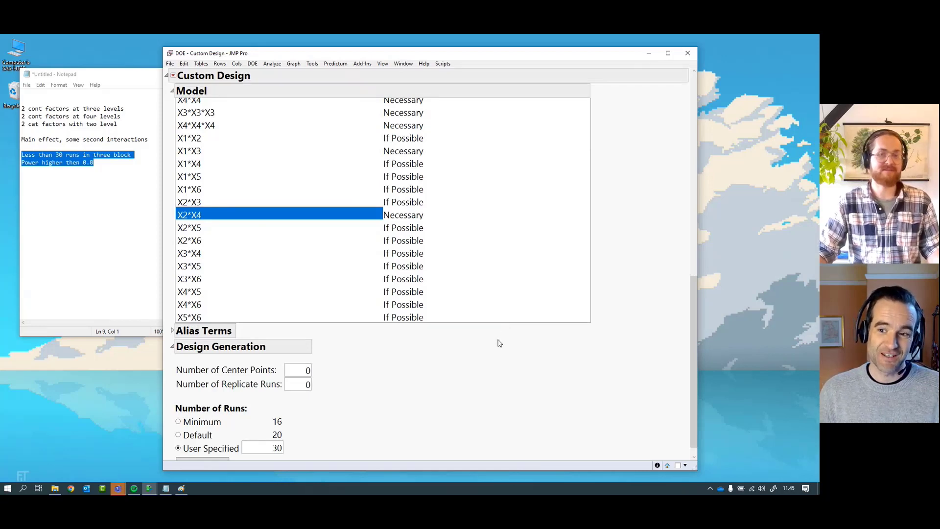
{"action": "scroll", "coordinate": [499, 343], "scroll_direction": "down", "scroll_amount": 1}
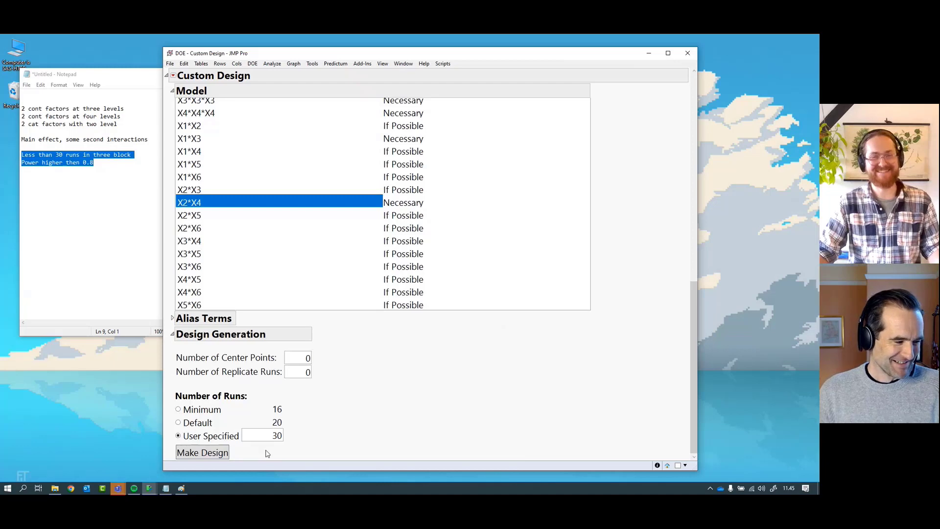
{"action": "left_click", "coordinate": [225, 453]}
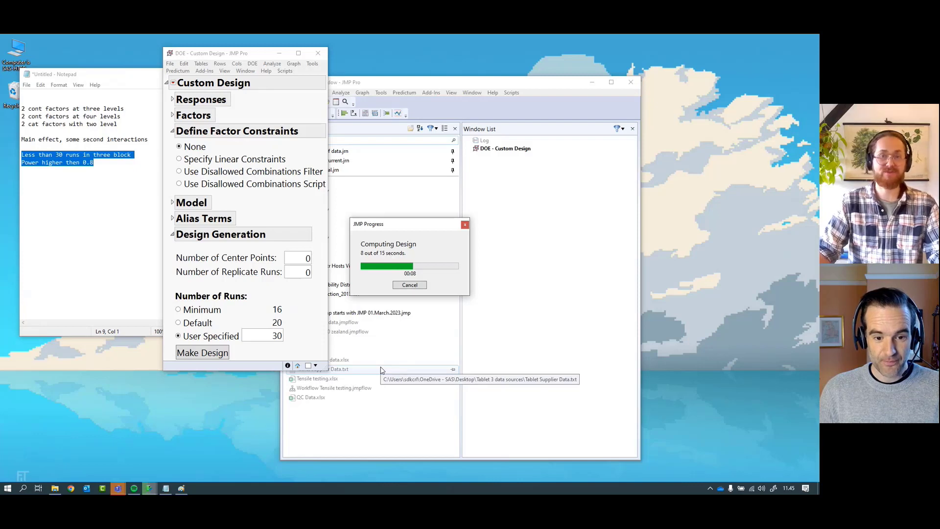
- Examine the generated runs and the power analysis values for all model terms in the design evaluation
{"action": "scroll", "coordinate": [342, 323], "scroll_direction": "down", "scroll_amount": 5}
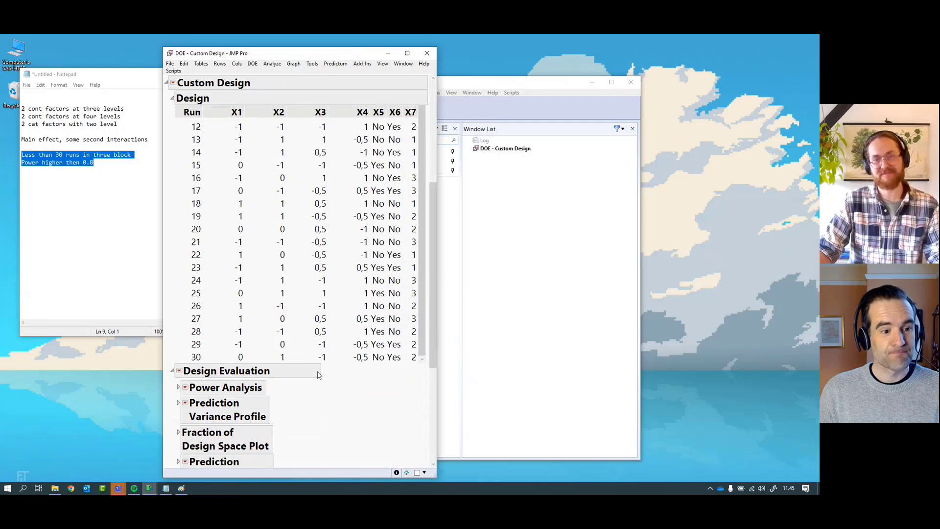
{"action": "scroll", "coordinate": [318, 373], "scroll_direction": "down", "scroll_amount": 4}
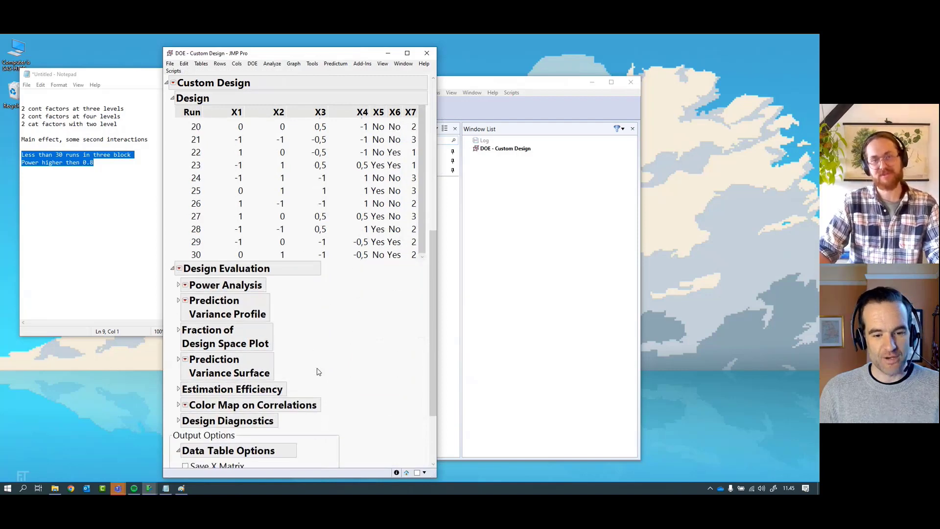
{"action": "scroll", "coordinate": [317, 372], "scroll_direction": "down", "scroll_amount": 1}
{"action": "left_click", "coordinate": [178, 260]}
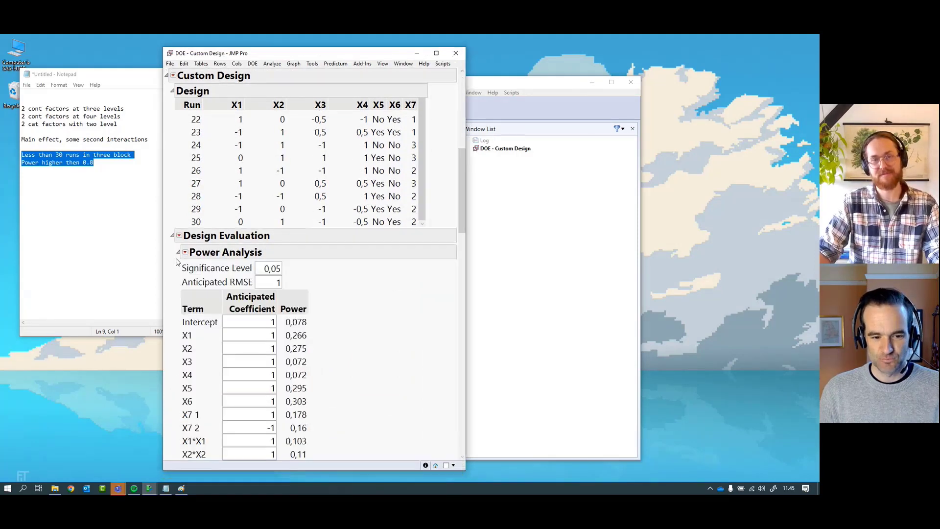
{"action": "scroll", "coordinate": [406, 380], "scroll_direction": "down", "scroll_amount": 10}
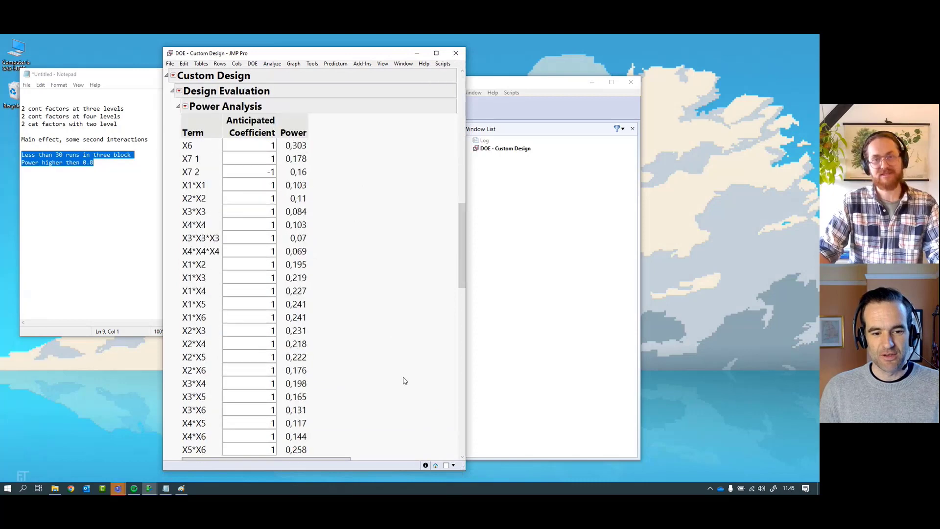
{"action": "scroll", "coordinate": [405, 381], "scroll_direction": "down", "scroll_amount": 2}
{"action": "scroll", "coordinate": [399, 374], "scroll_direction": "up", "scroll_amount": 5}
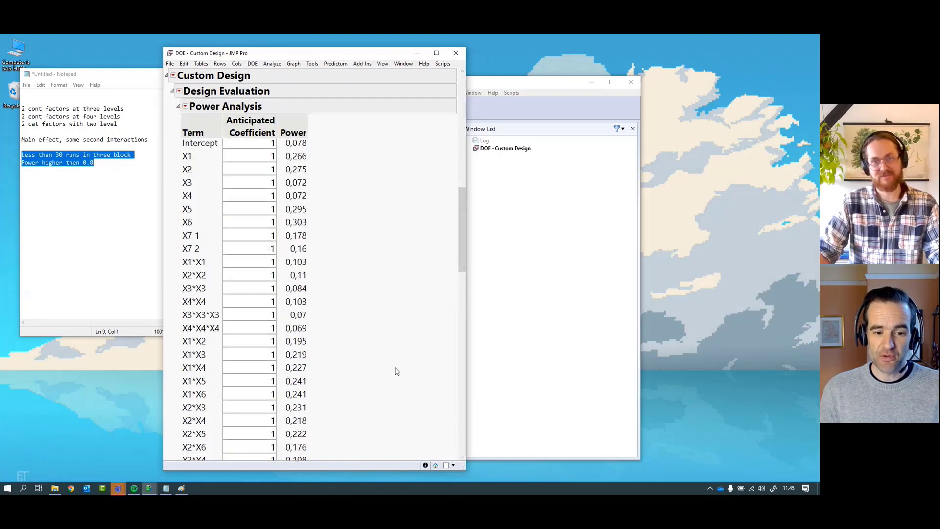
- Set the power analysis significance level to 0,1, the anticipated RMSE to 0,5 and the anticipated coefficient of X1 to 5
{"action": "scroll", "coordinate": [397, 371], "scroll_direction": "up", "scroll_amount": 1}
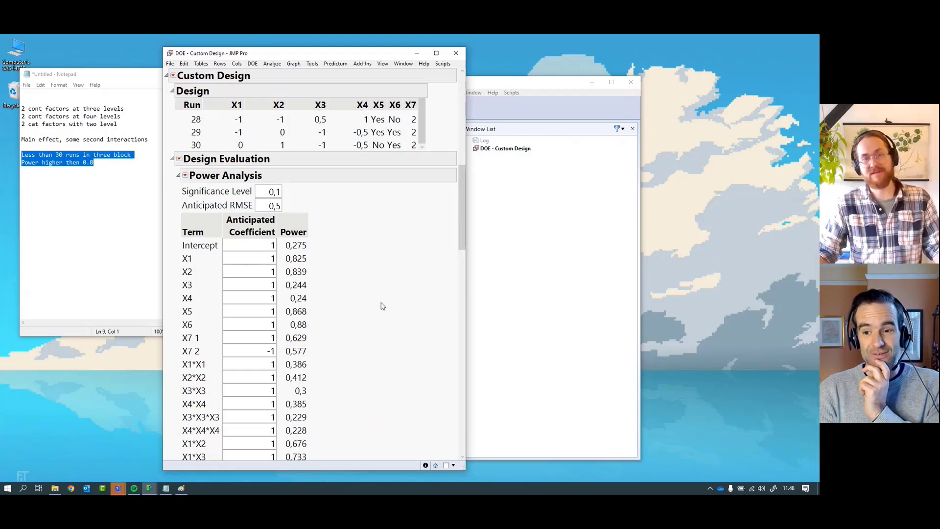
{"action": "scroll", "coordinate": [297, 318], "scroll_direction": "down", "scroll_amount": 2}
{"action": "scroll", "coordinate": [297, 320], "scroll_direction": "down", "scroll_amount": 1}
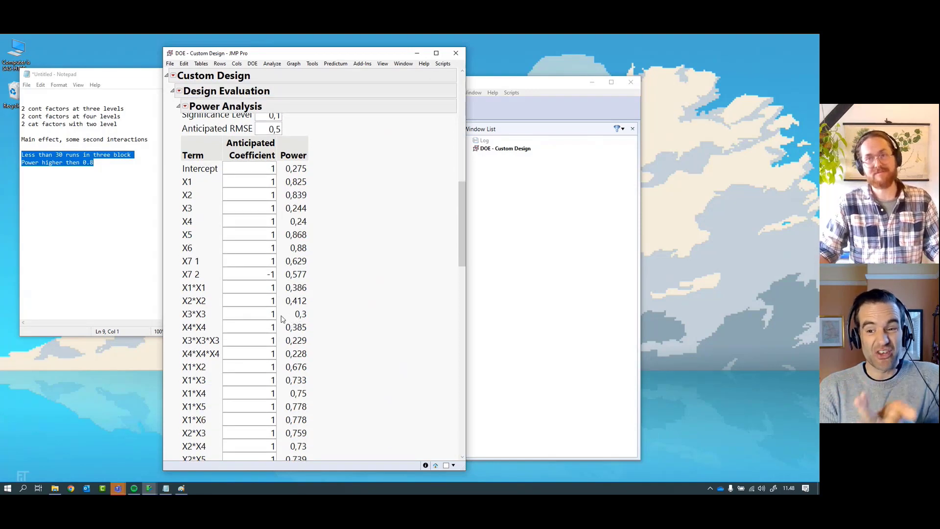
{"action": "scroll", "coordinate": [282, 318], "scroll_direction": "up", "scroll_amount": 1}
{"action": "scroll", "coordinate": [283, 318], "scroll_direction": "up", "scroll_amount": 3}
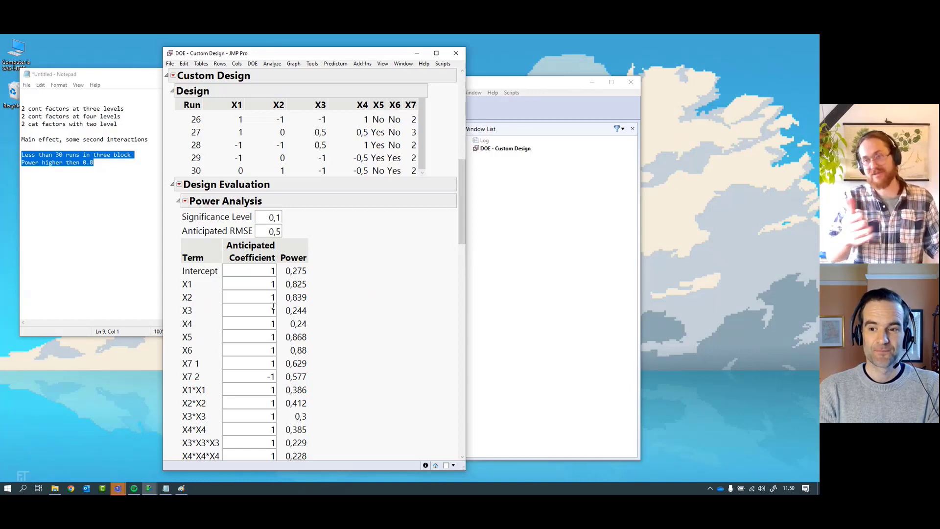
{"action": "left_click", "coordinate": [259, 286]}
{"action": "type", "text": "5"}
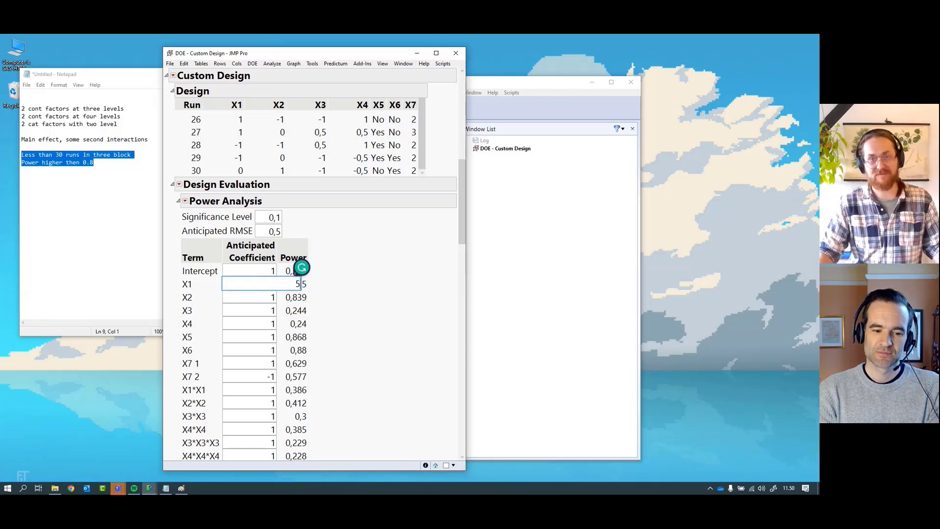
{"action": "key", "text": "Return"}
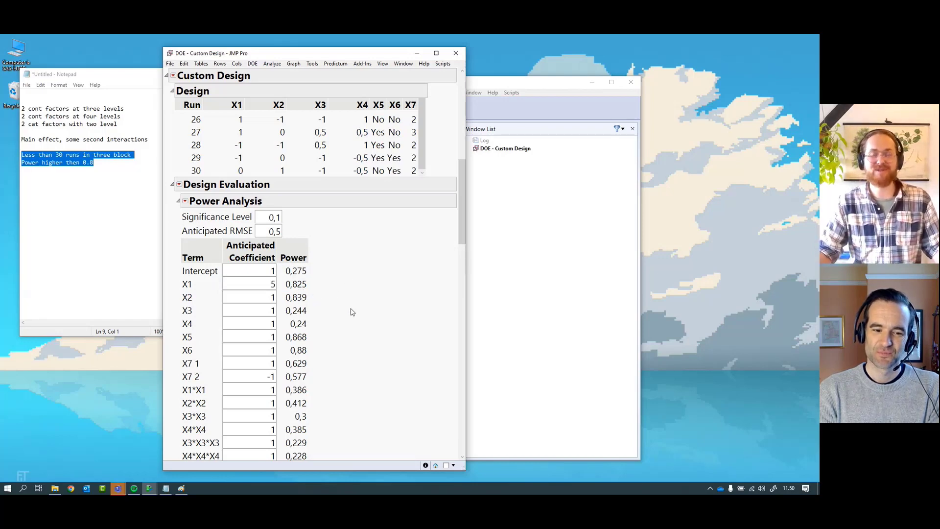
- Collapse the power analysis, make the data table from the design and maximize its window
{"action": "left_click", "coordinate": [178, 201]}
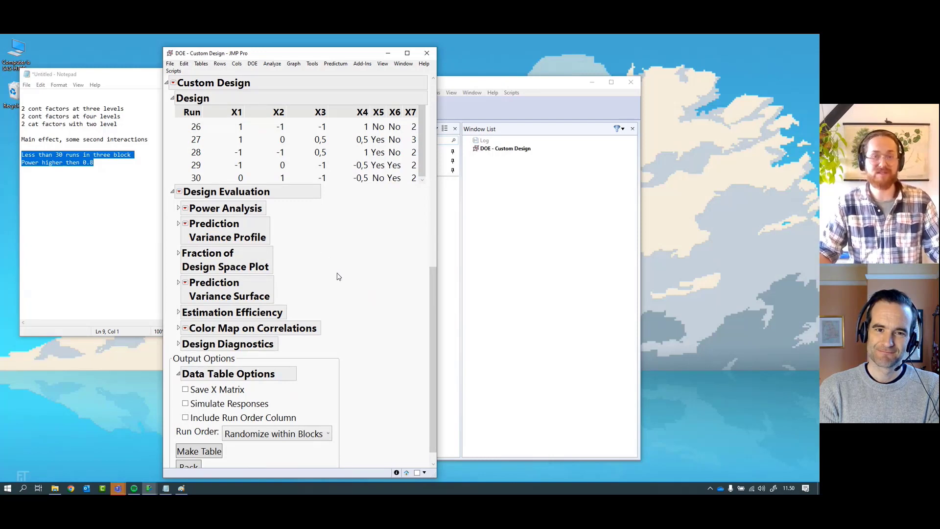
{"action": "scroll", "coordinate": [337, 277], "scroll_direction": "down", "scroll_amount": 1}
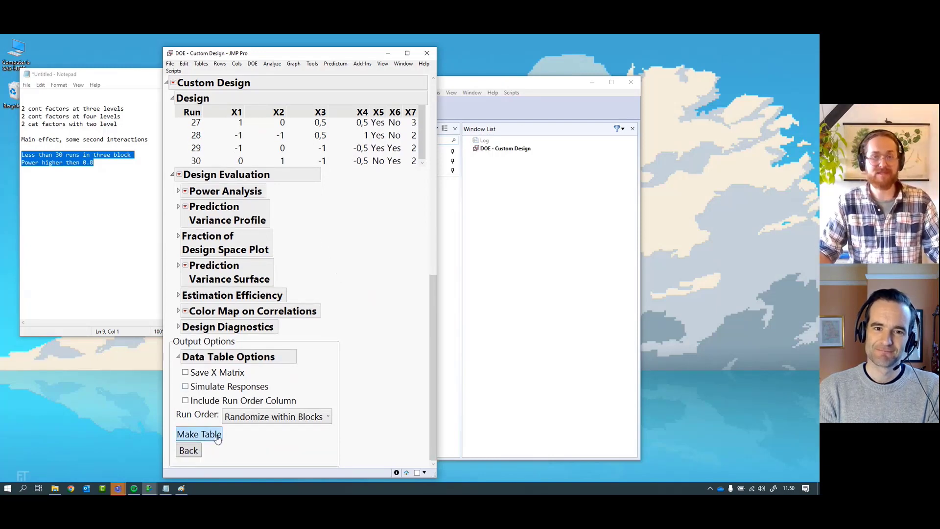
{"action": "left_click", "coordinate": [199, 433]}
{"action": "double_click", "coordinate": [488, 59]}
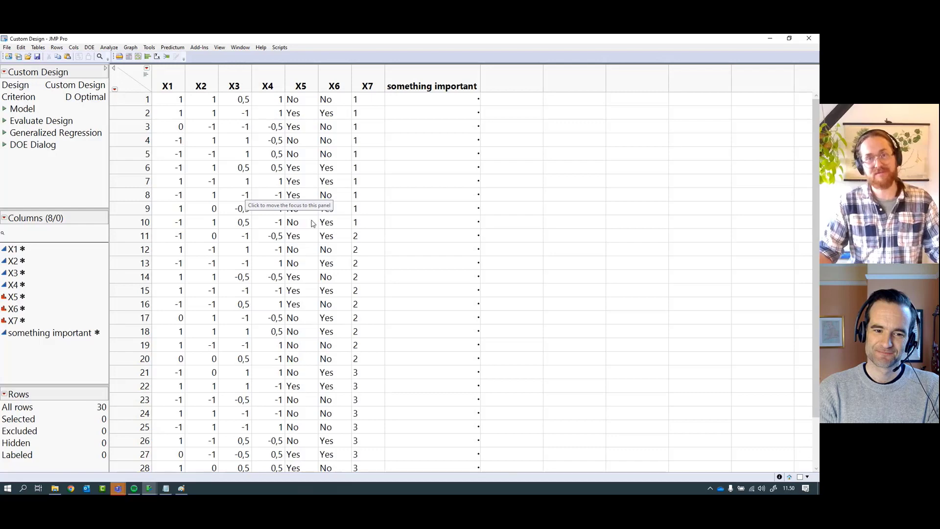
- Review the runs across the three blocks in the design table and briefly show the graphs above the columns
{"action": "scroll", "coordinate": [314, 221], "scroll_direction": "down", "scroll_amount": 2}
{"action": "scroll", "coordinate": [307, 212], "scroll_direction": "up", "scroll_amount": 2}
{"action": "scroll", "coordinate": [308, 210], "scroll_direction": "down", "scroll_amount": 2}
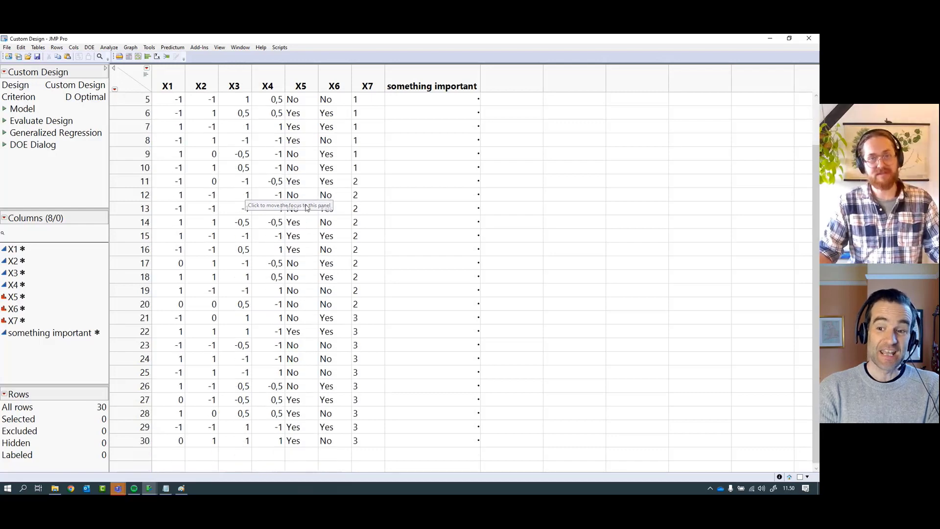
{"action": "scroll", "coordinate": [307, 207], "scroll_direction": "up", "scroll_amount": 2}
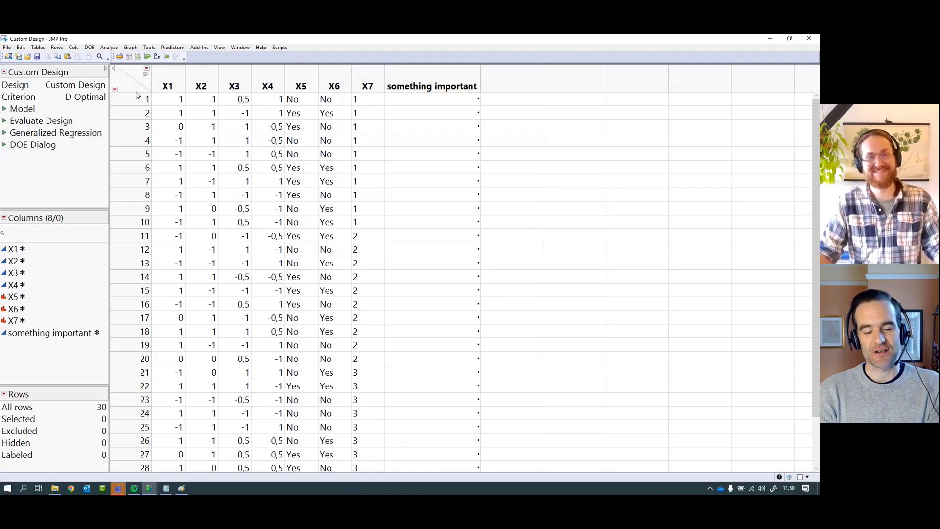
{"action": "left_click", "coordinate": [146, 75]}
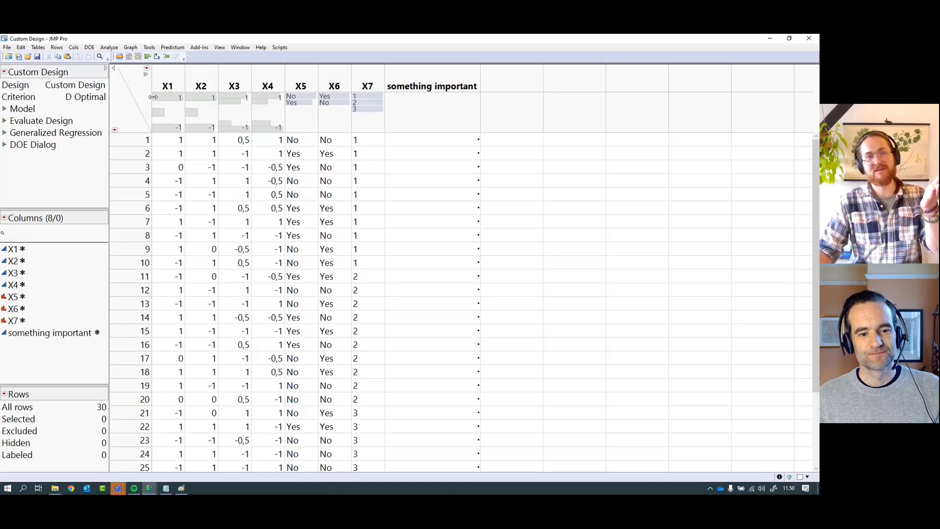
{"action": "left_click", "coordinate": [145, 75]}
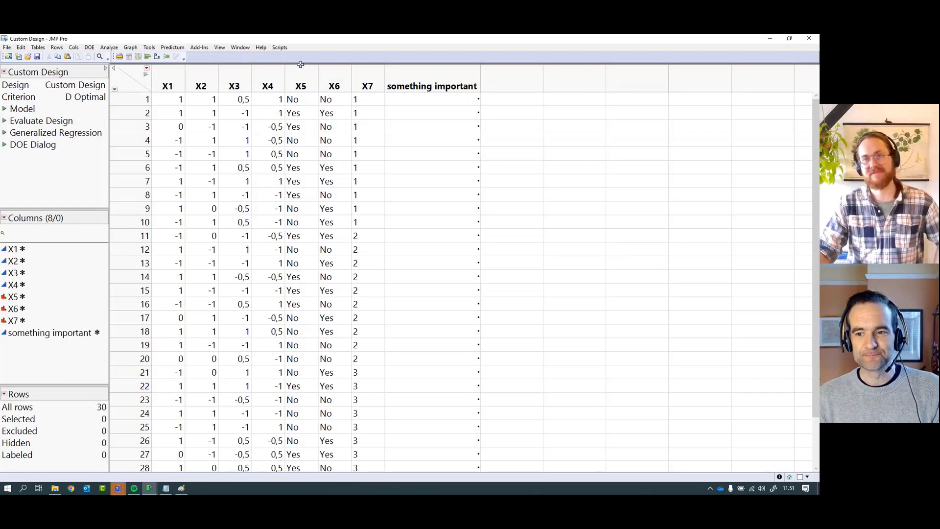
{"action": "left_click", "coordinate": [784, 68]}
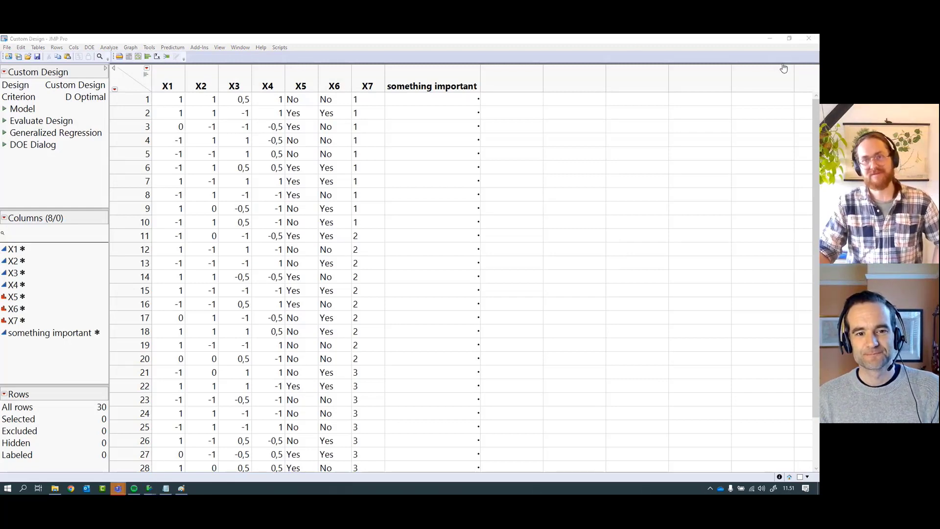